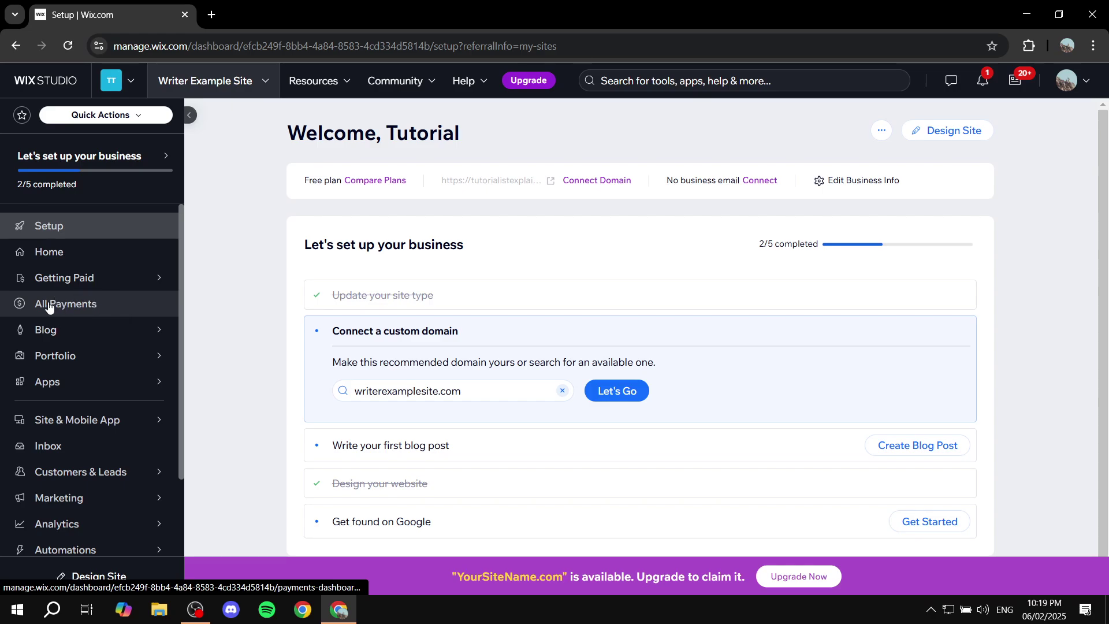
- Go to the site dashboard's home page and open Writer Example Site in the website editor
mouse_move(127, 355)
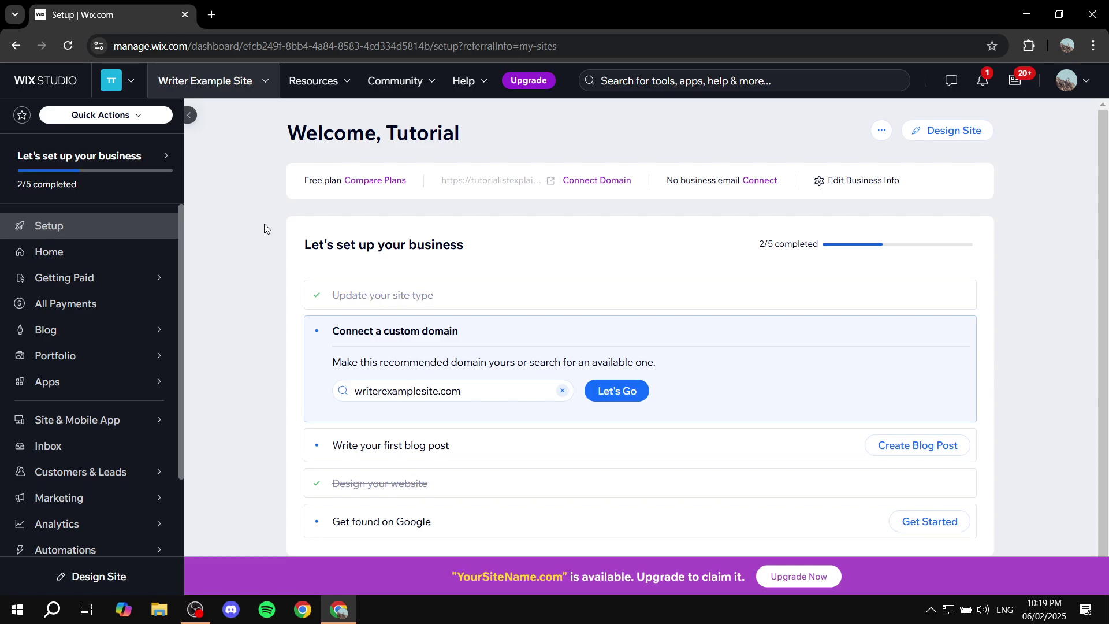
click(106, 253)
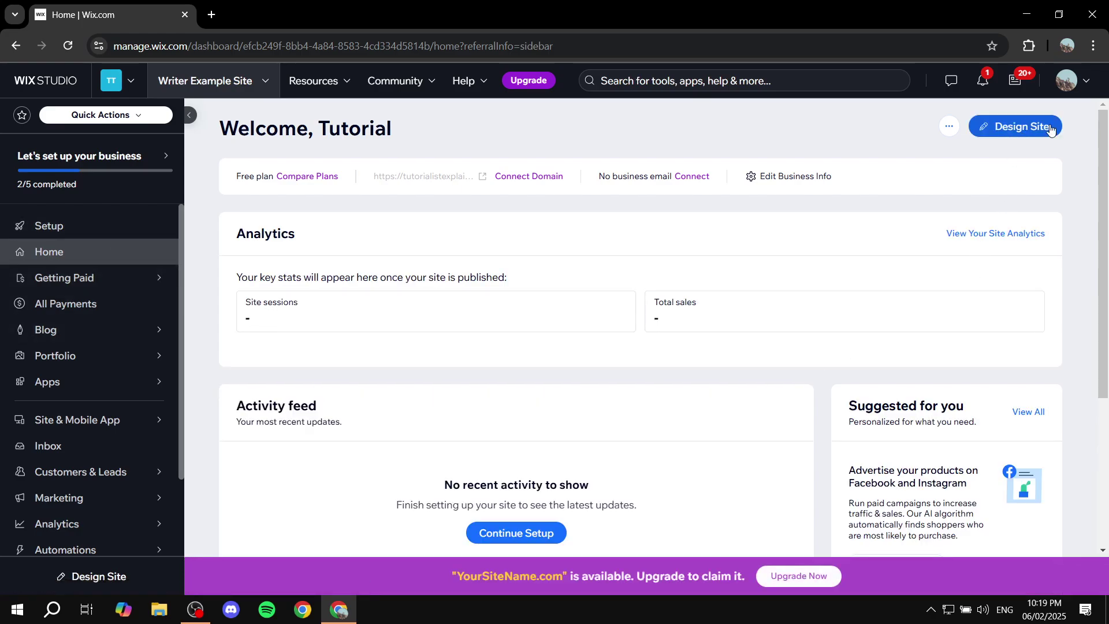
click(1022, 134)
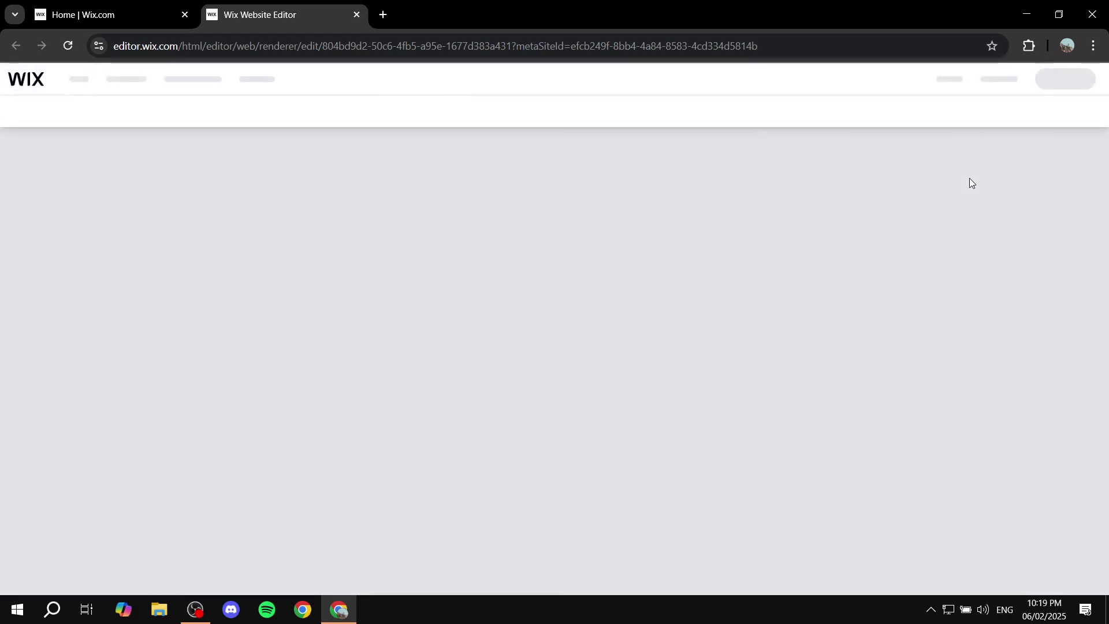
click(109, 15)
mouse_move(76, 394)
click(301, 11)
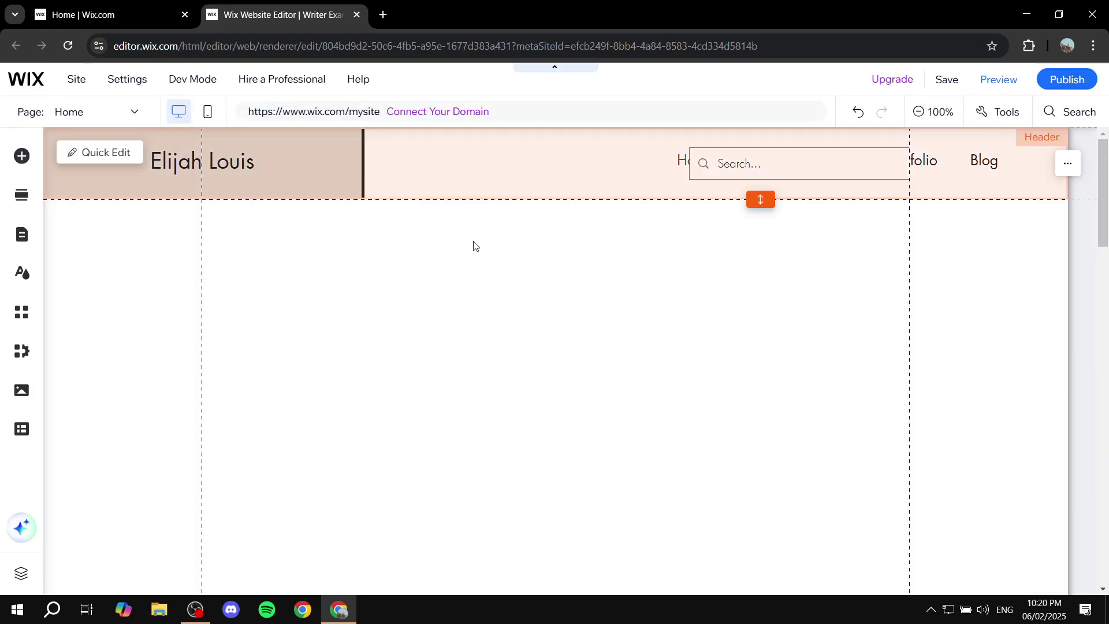
click(473, 246)
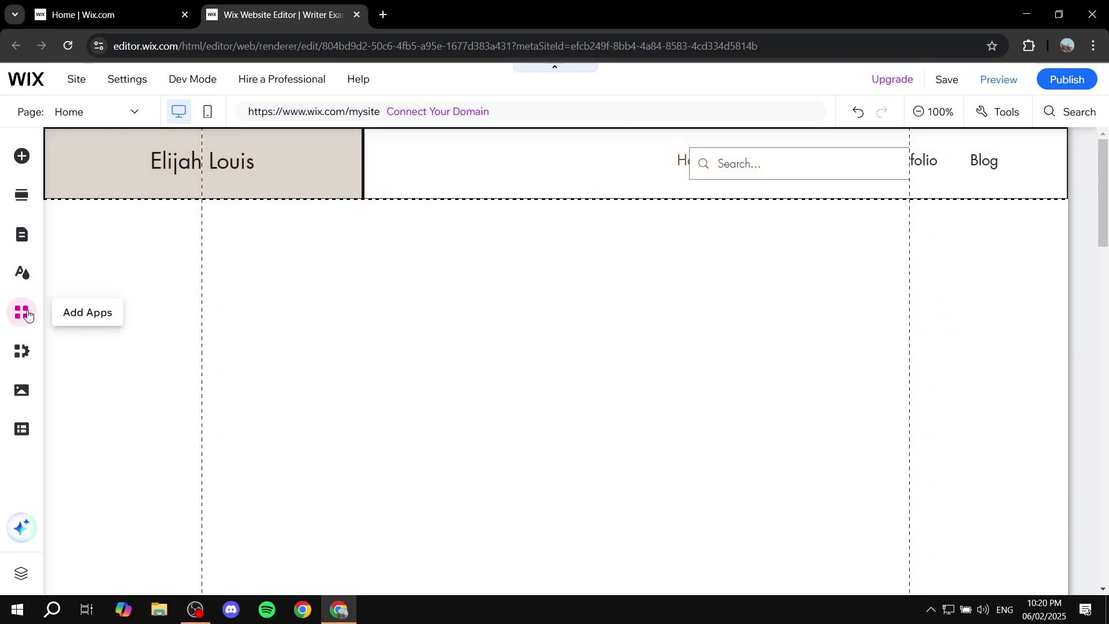
- Find the Wix Stores app in the Wix App Market and add it to the site
click(21, 315)
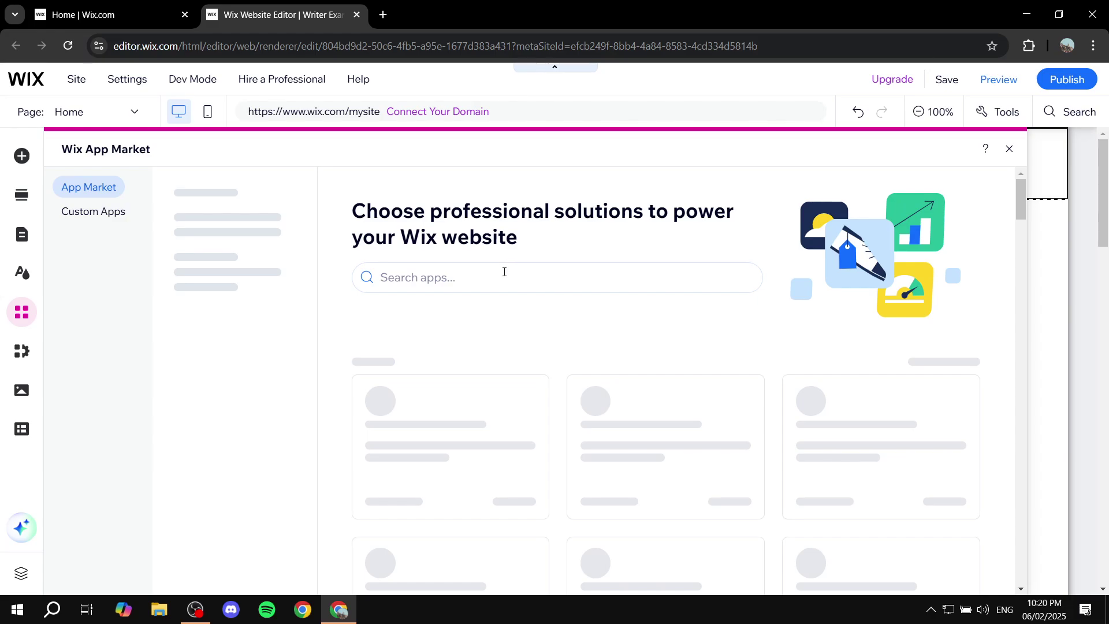
click(503, 280)
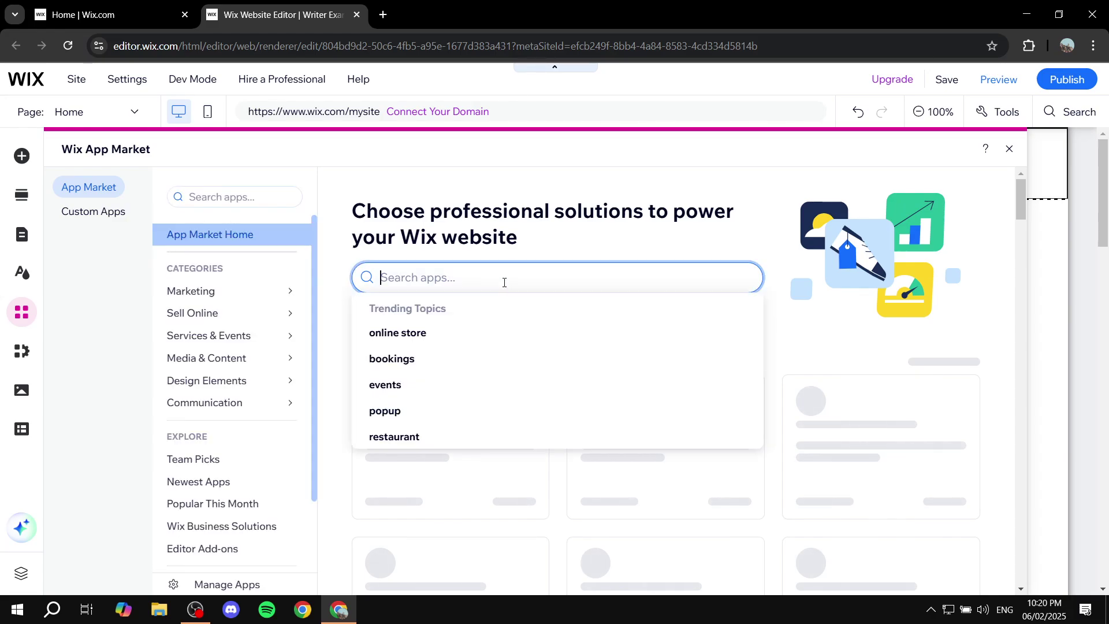
text(Wix Stores)
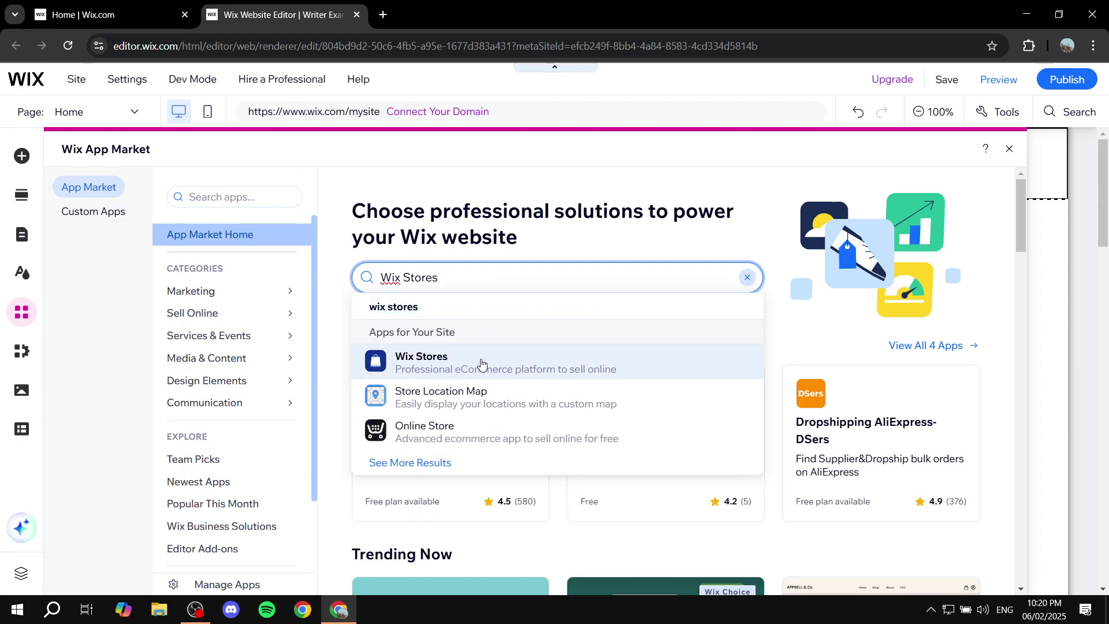
click(482, 363)
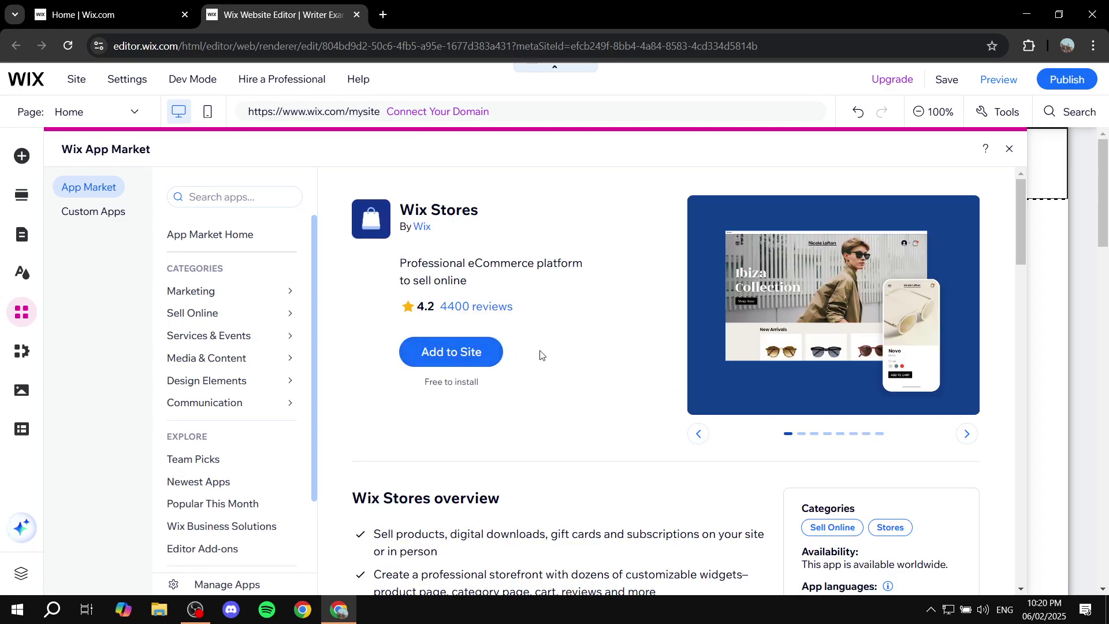
scroll(540, 354, down, 1)
click(448, 279)
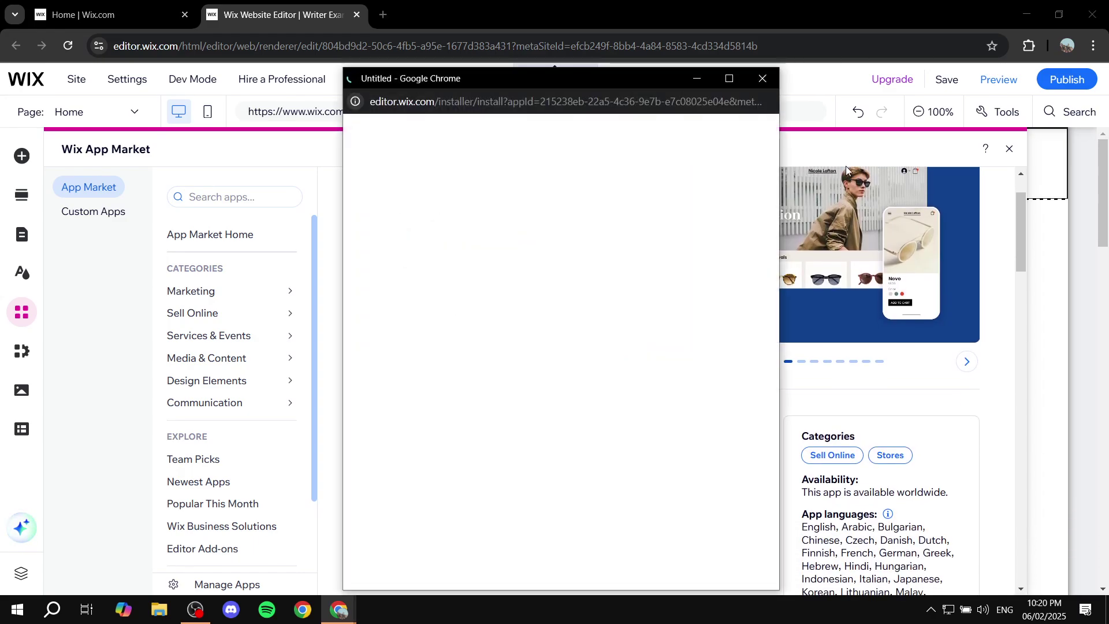
scroll(830, 298, down, 3)
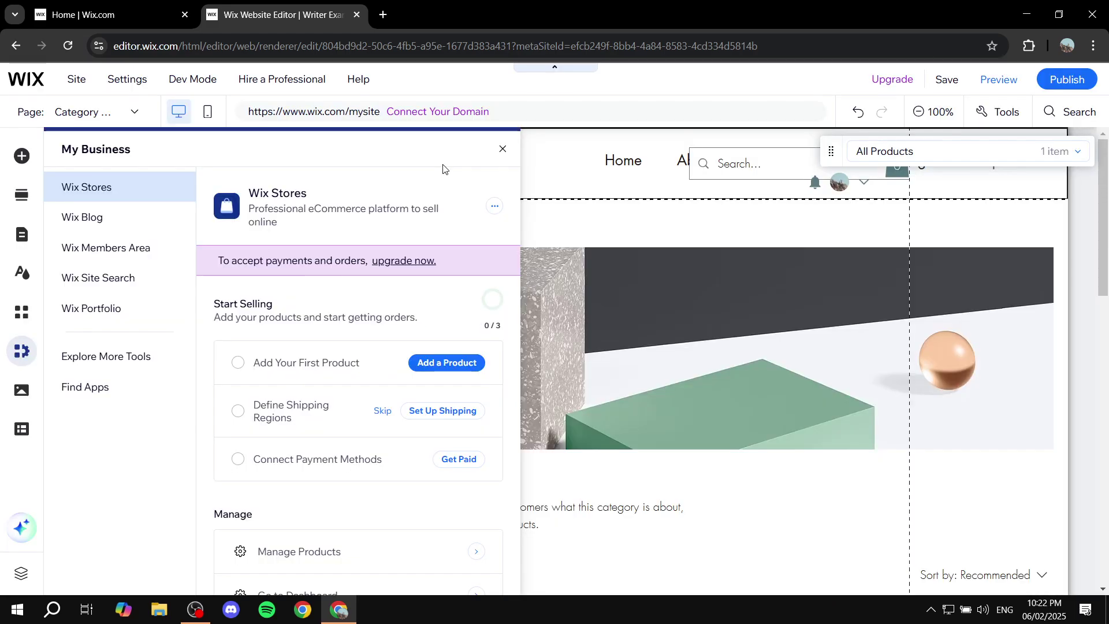
- Close the Wix Stores setup panel and review the All Products category page with its sample products
click(503, 151)
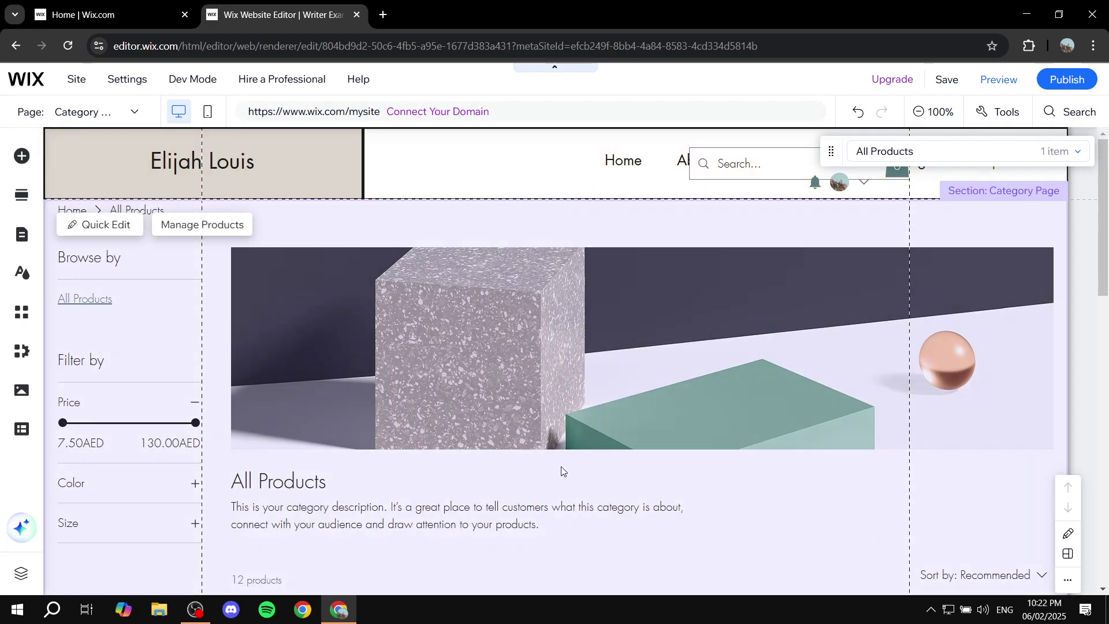
scroll(408, 319, down, 2)
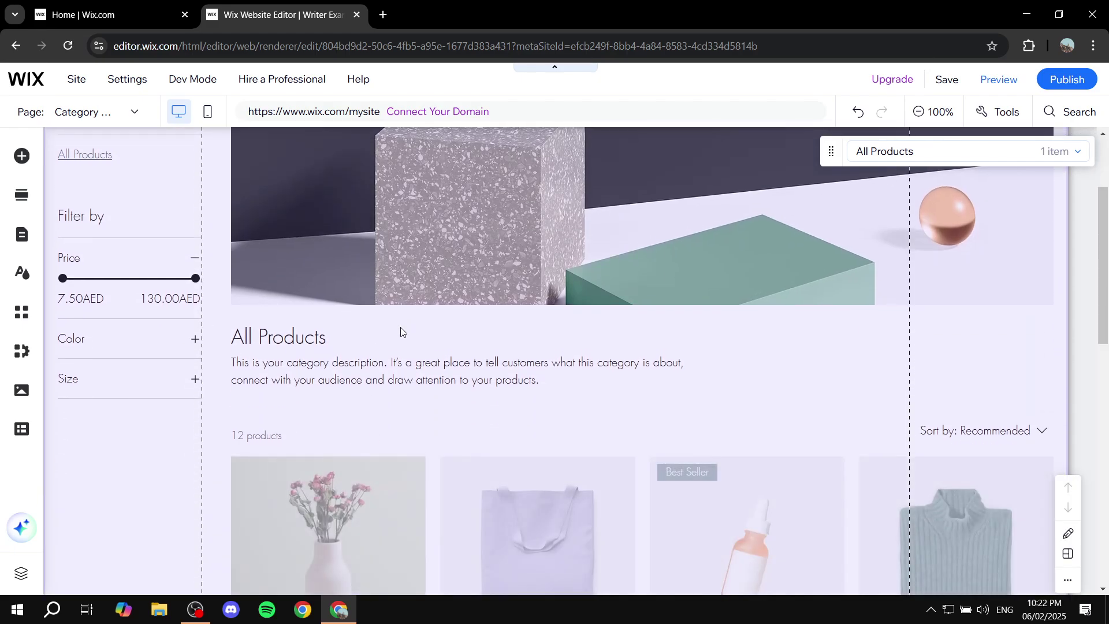
scroll(606, 404, down, 5)
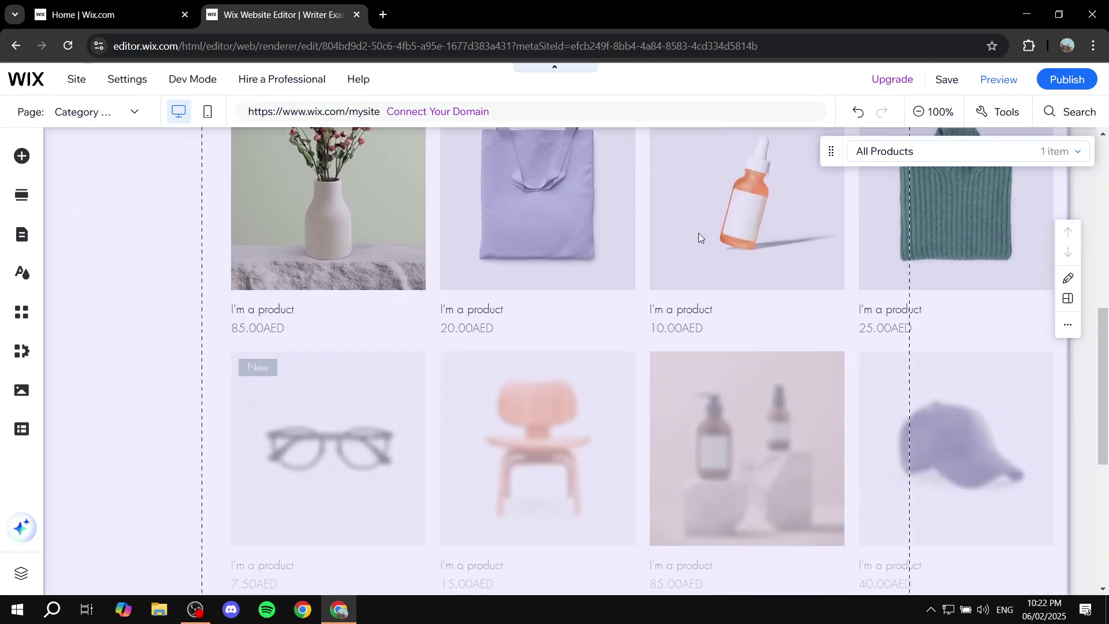
scroll(716, 439, up, 6)
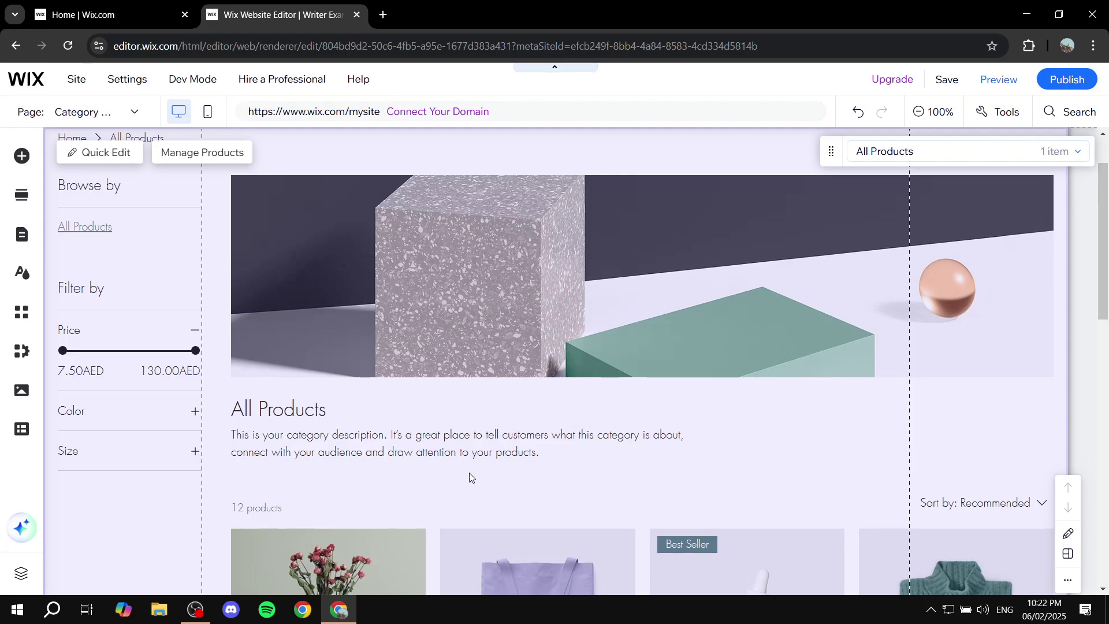
scroll(459, 494, down, 1)
scroll(458, 490, down, 3)
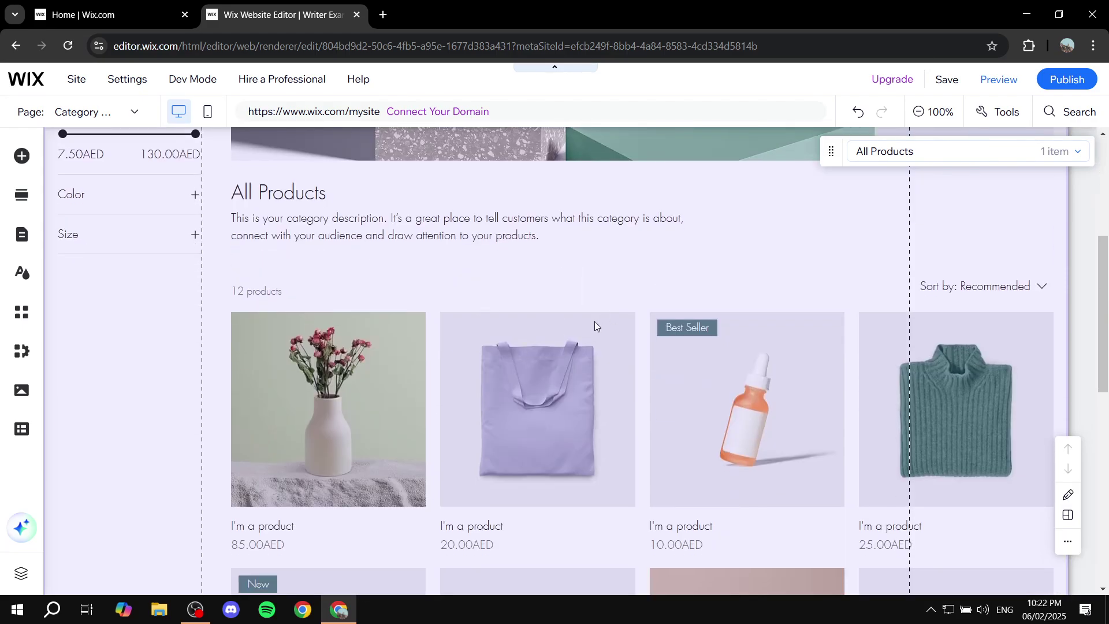
scroll(324, 247, up, 1)
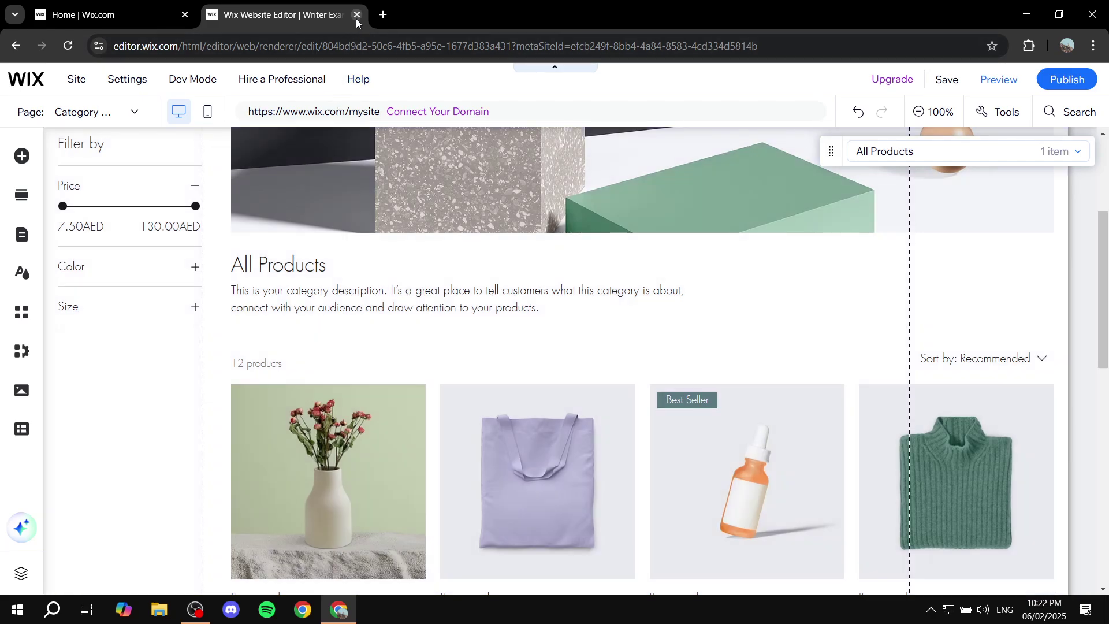
- Start saving the site, then close the editor at the domain choice and reload the site dashboard
click(946, 80)
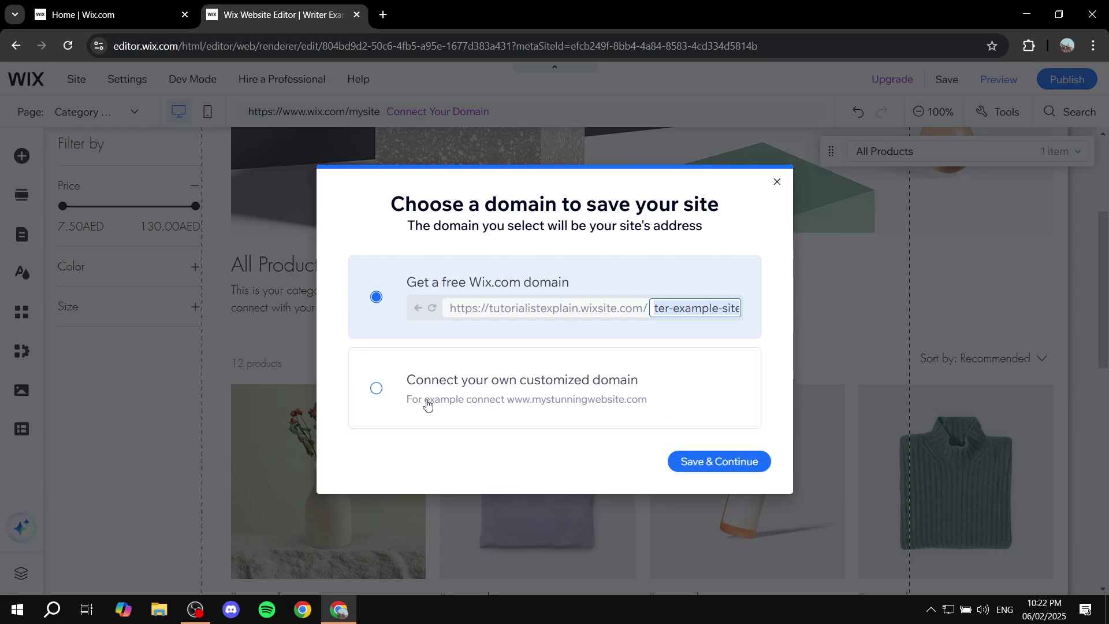
click(124, 9)
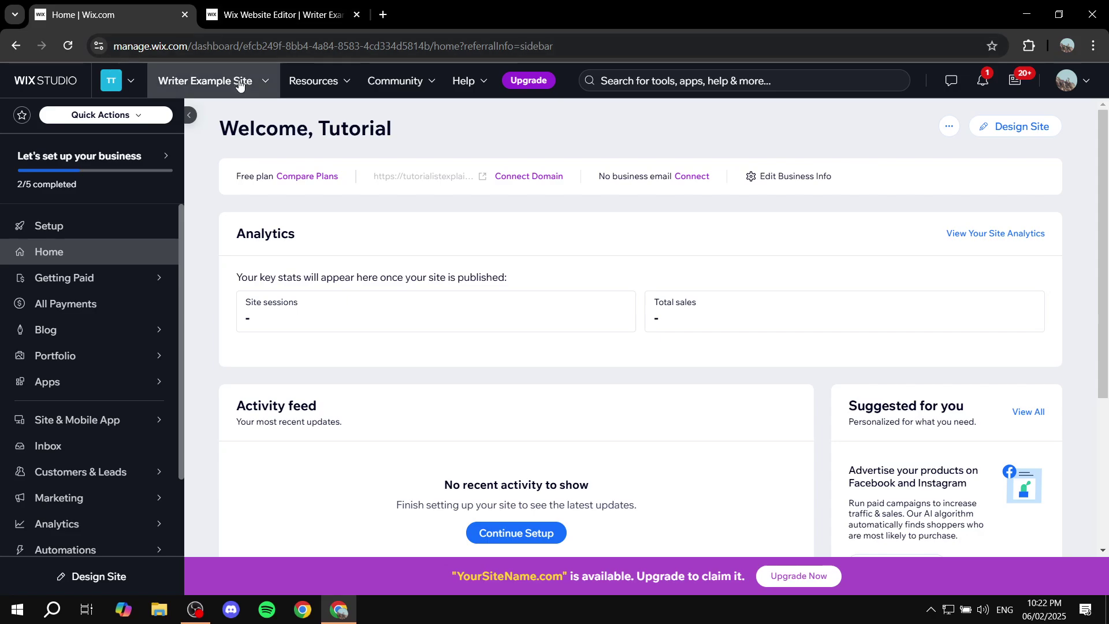
click(289, 15)
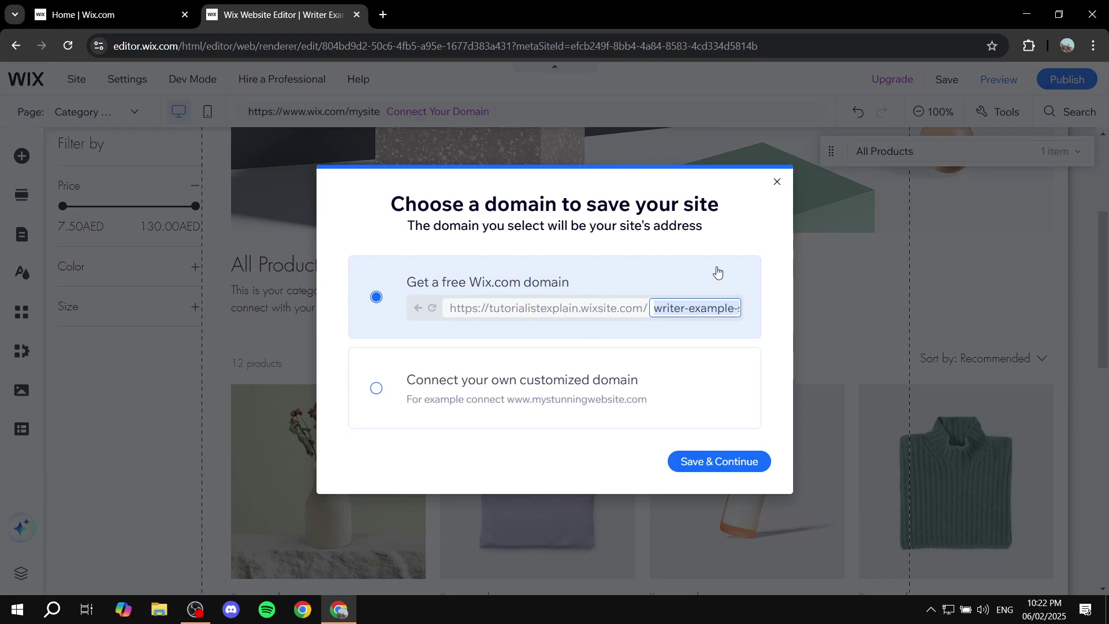
key(ctrl+w)
click(75, 49)
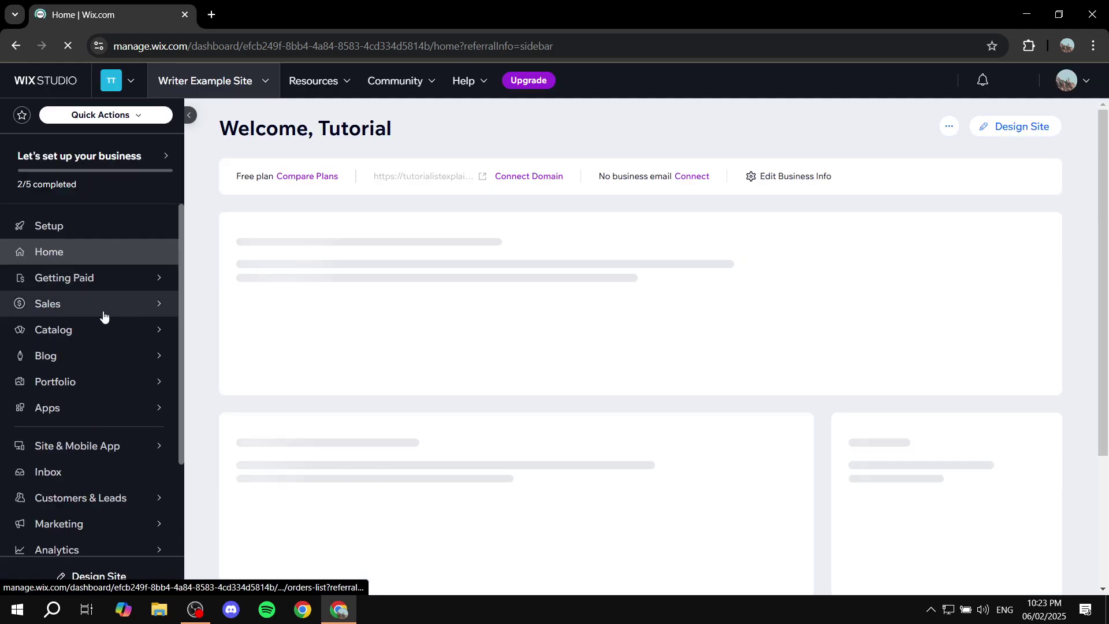
- Open the store's Products list from the Catalog and dismiss the tip about physical or digital products
mouse_move(70, 311)
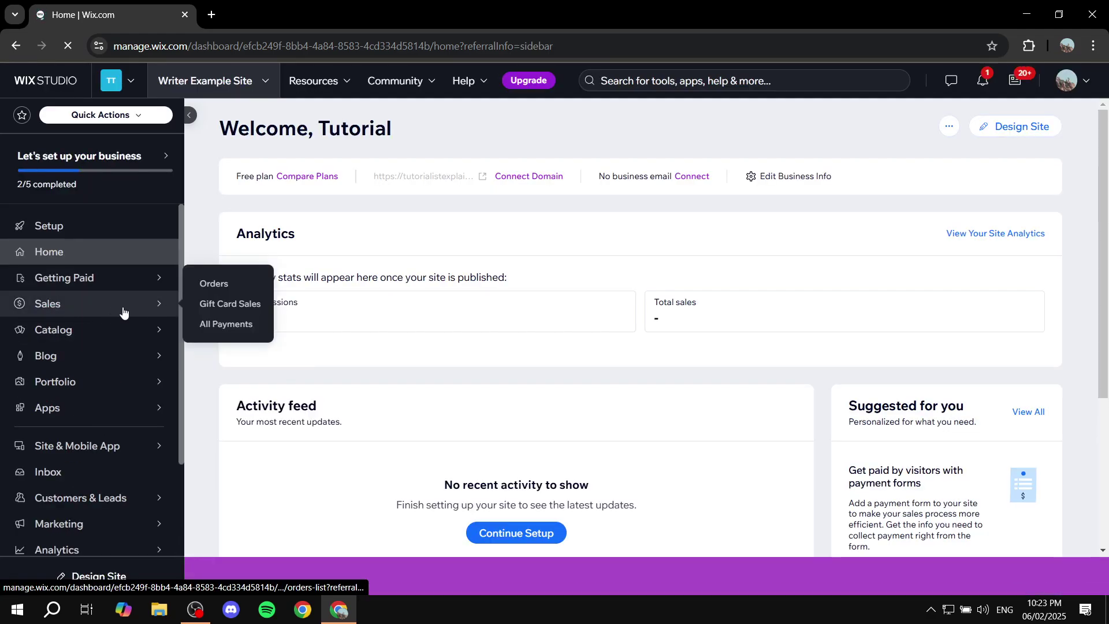
mouse_move(120, 338)
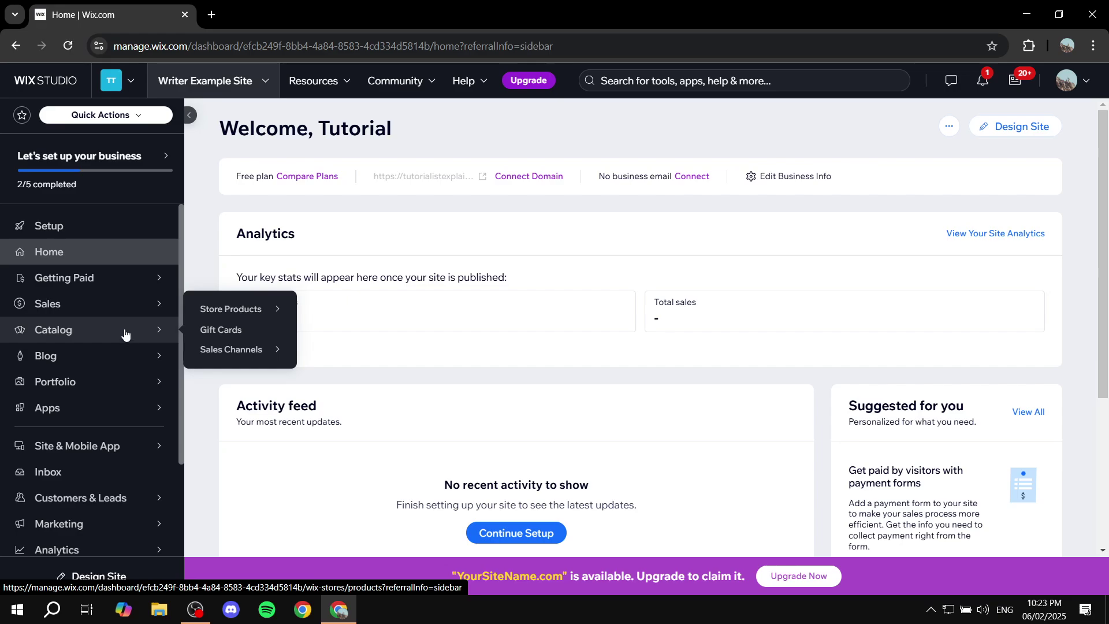
mouse_move(241, 319)
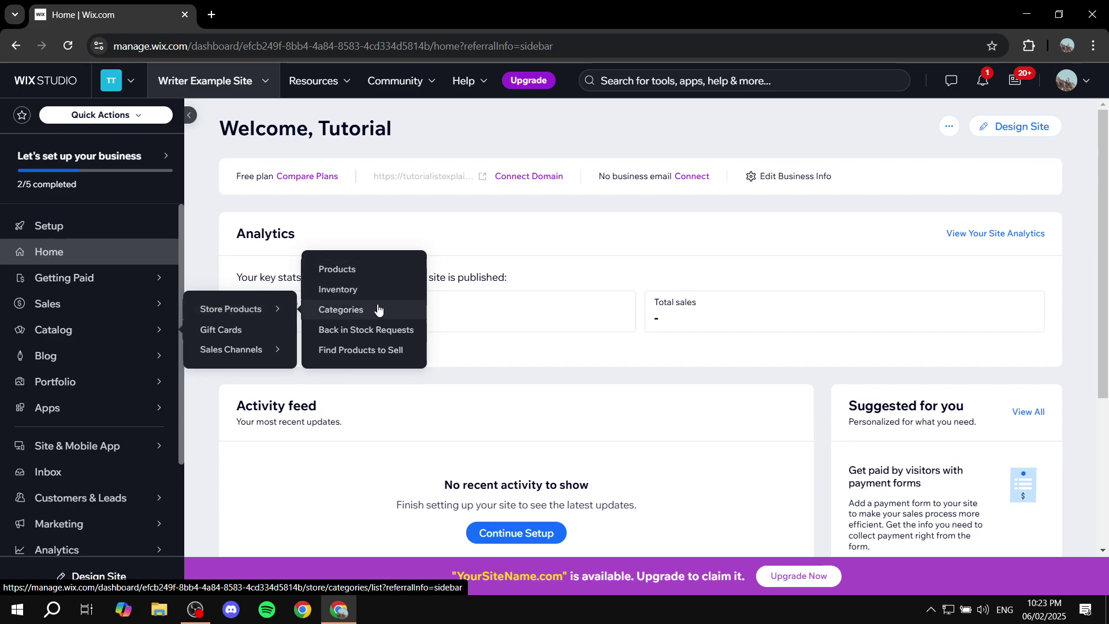
click(375, 278)
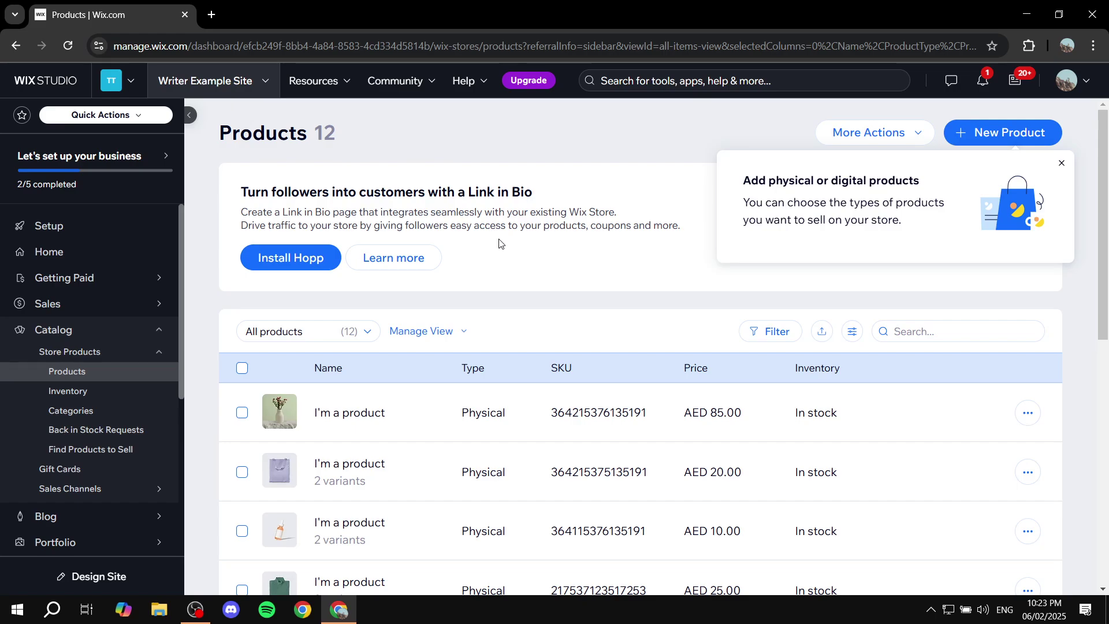
click(1061, 165)
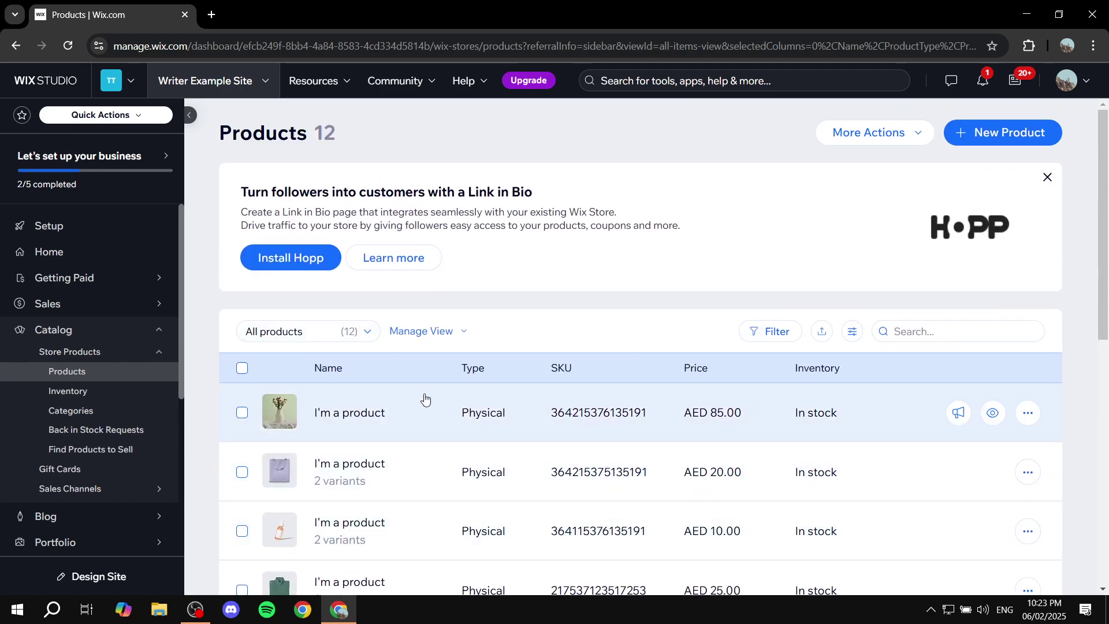
- Look through the sample products in the list, briefly selecting and deselecting the flower vase product
scroll(423, 426, down, 3)
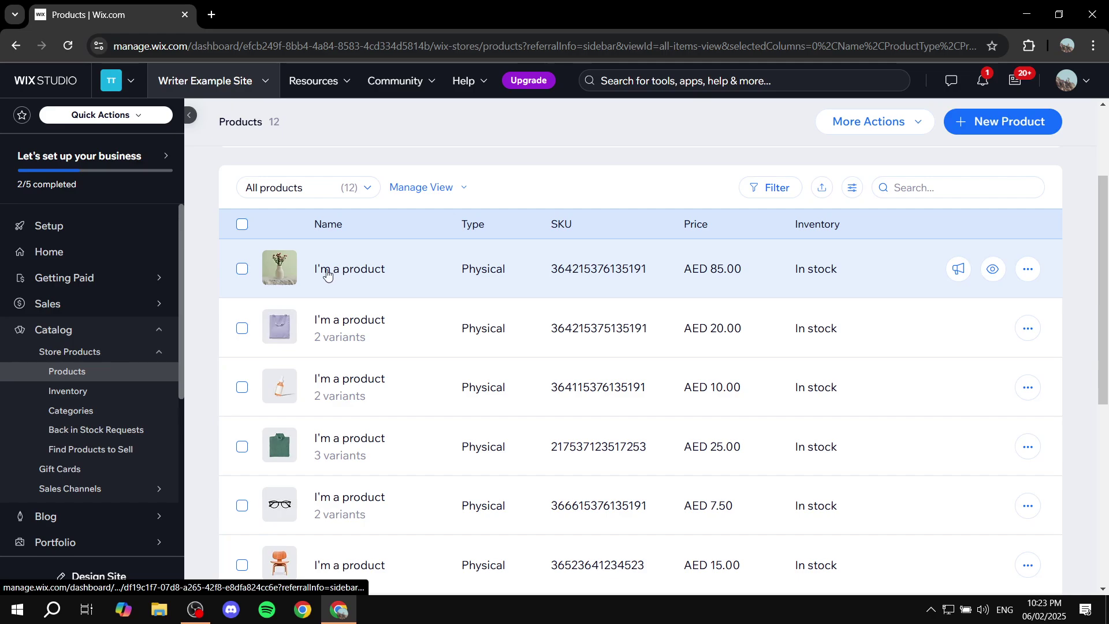
click(242, 268)
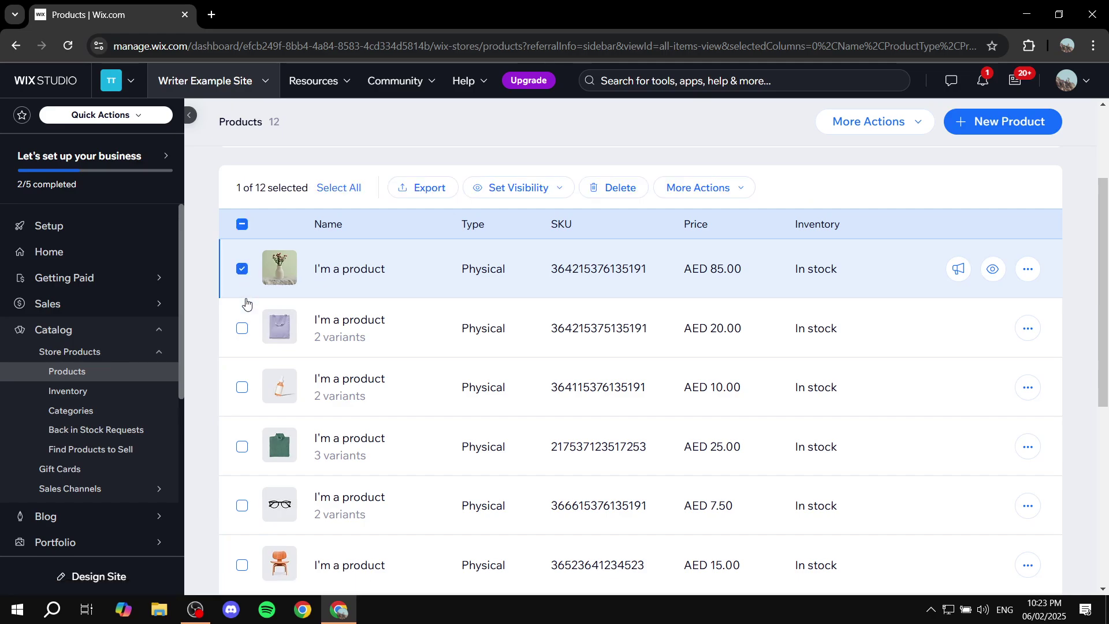
scroll(244, 323, down, 6)
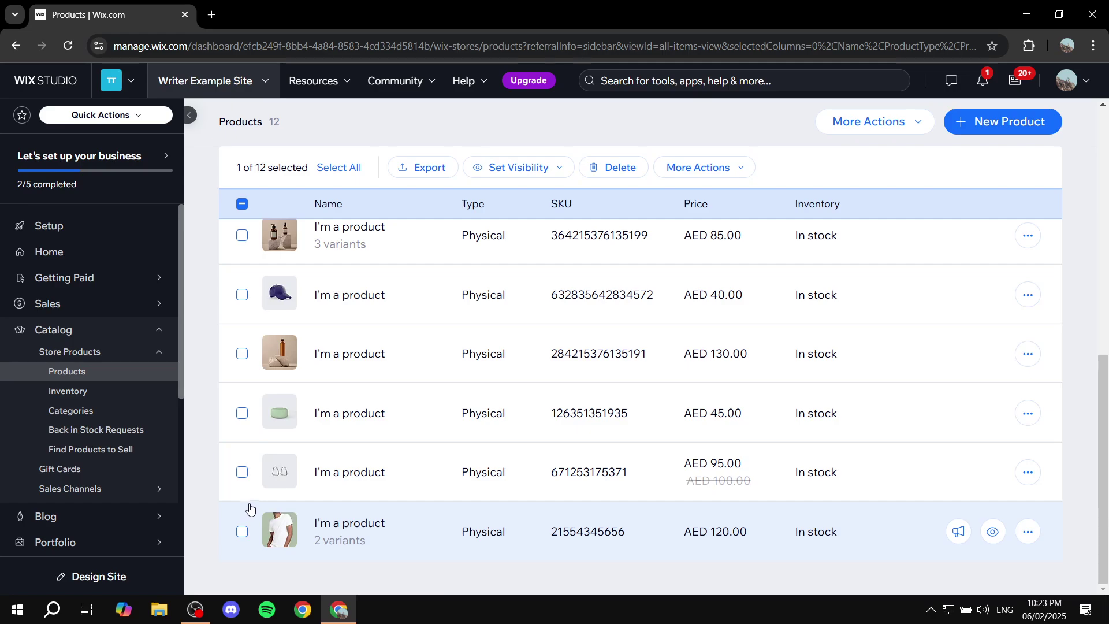
scroll(274, 456, up, 10)
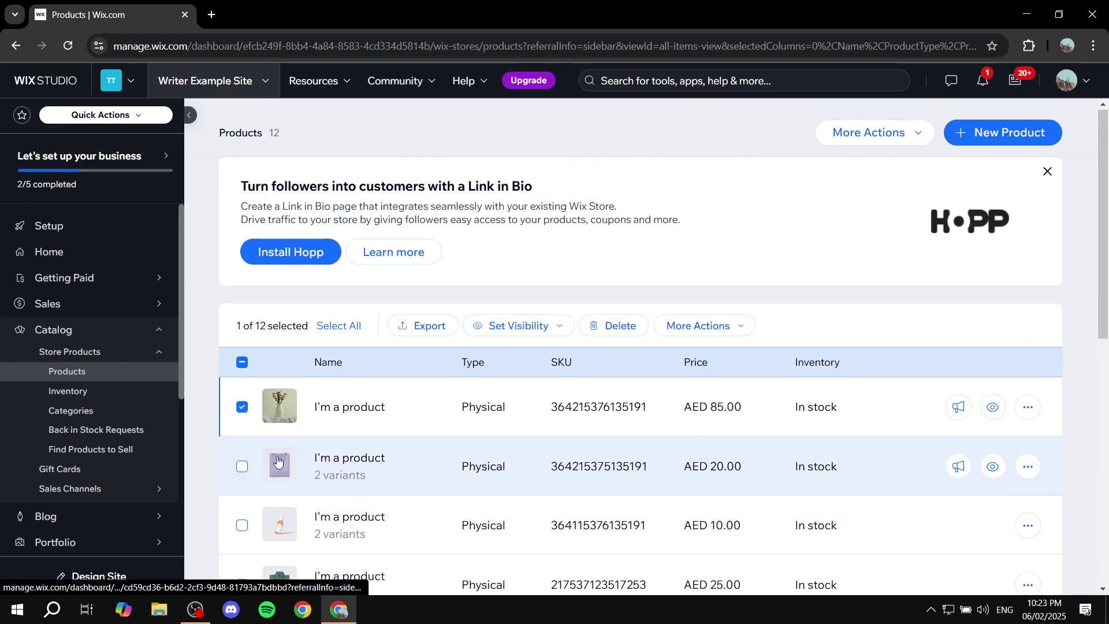
scroll(279, 439, down, 5)
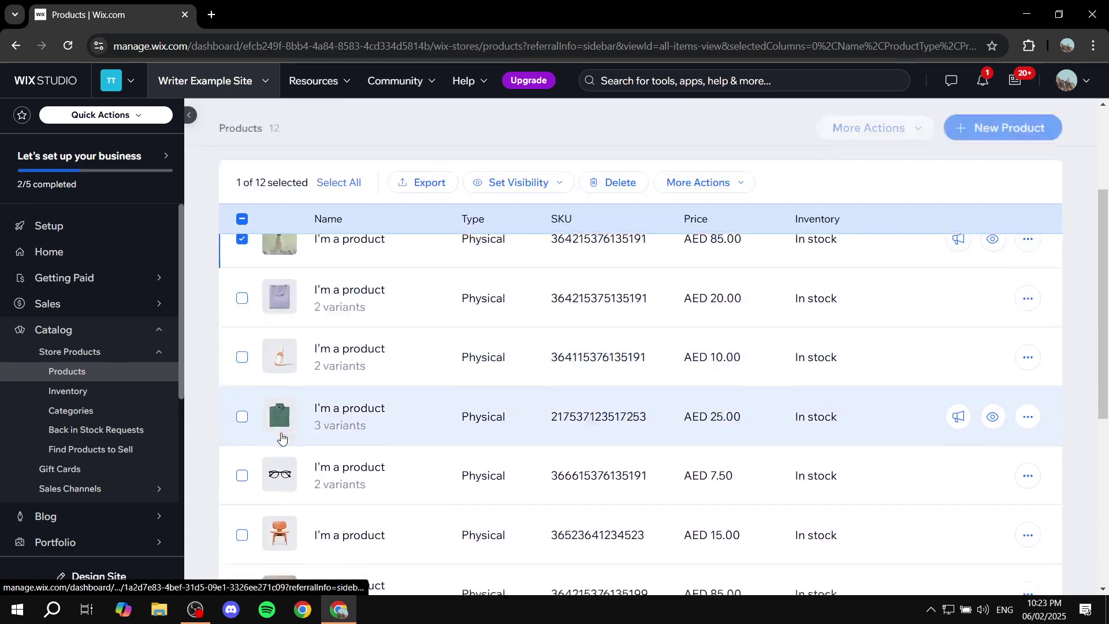
scroll(281, 437, up, 5)
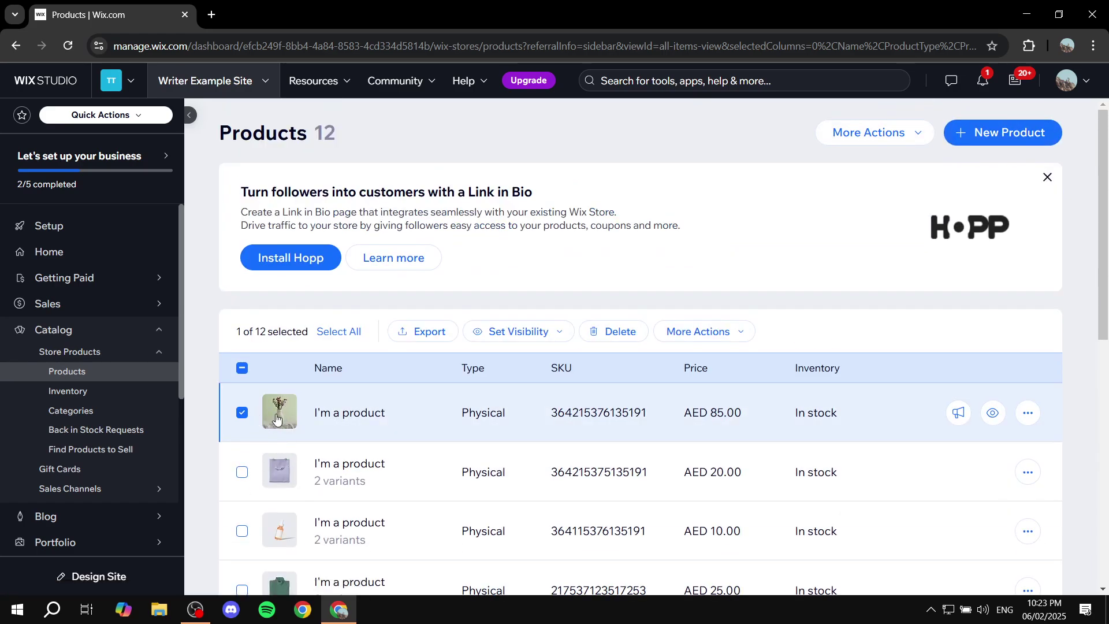
click(242, 412)
scroll(338, 419, down, 5)
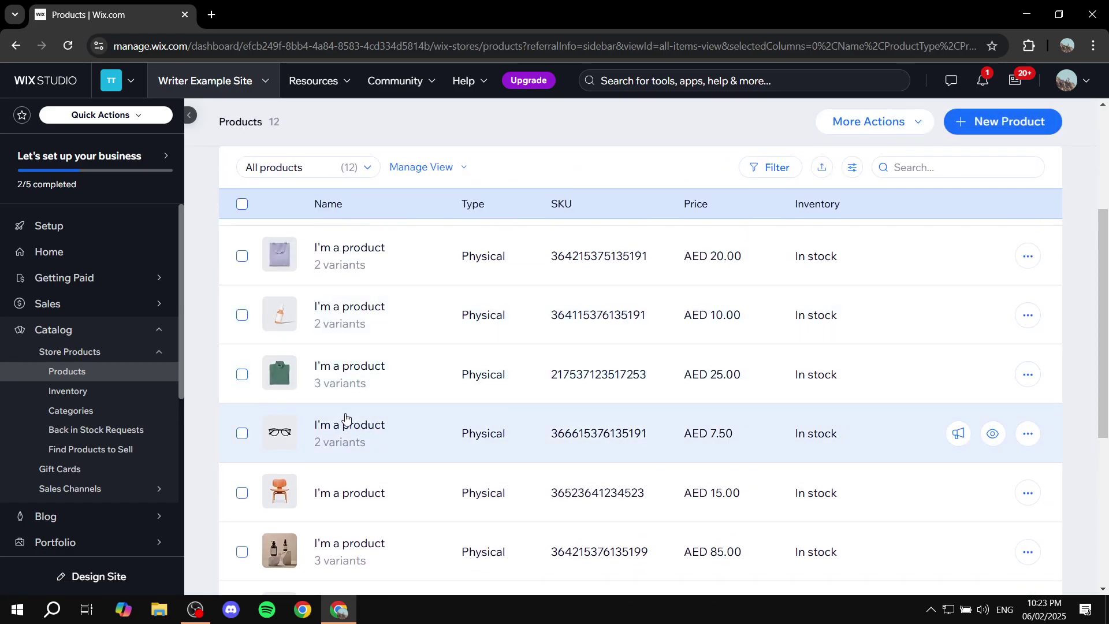
scroll(346, 393, up, 5)
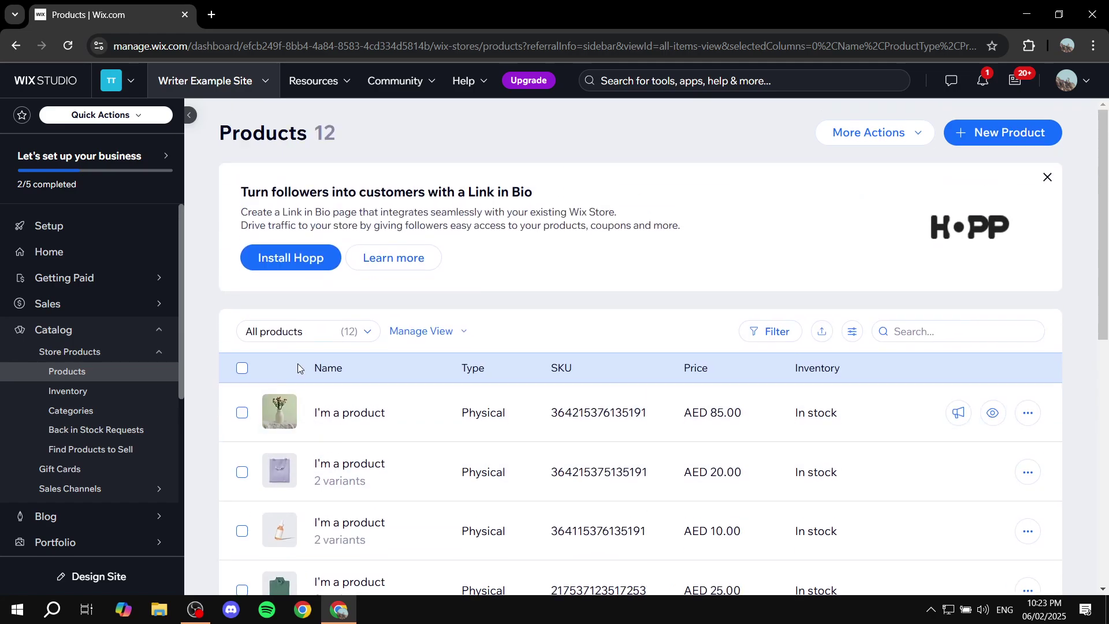
- Select all the sample products in the list and clear the selection without deleting them
click(242, 413)
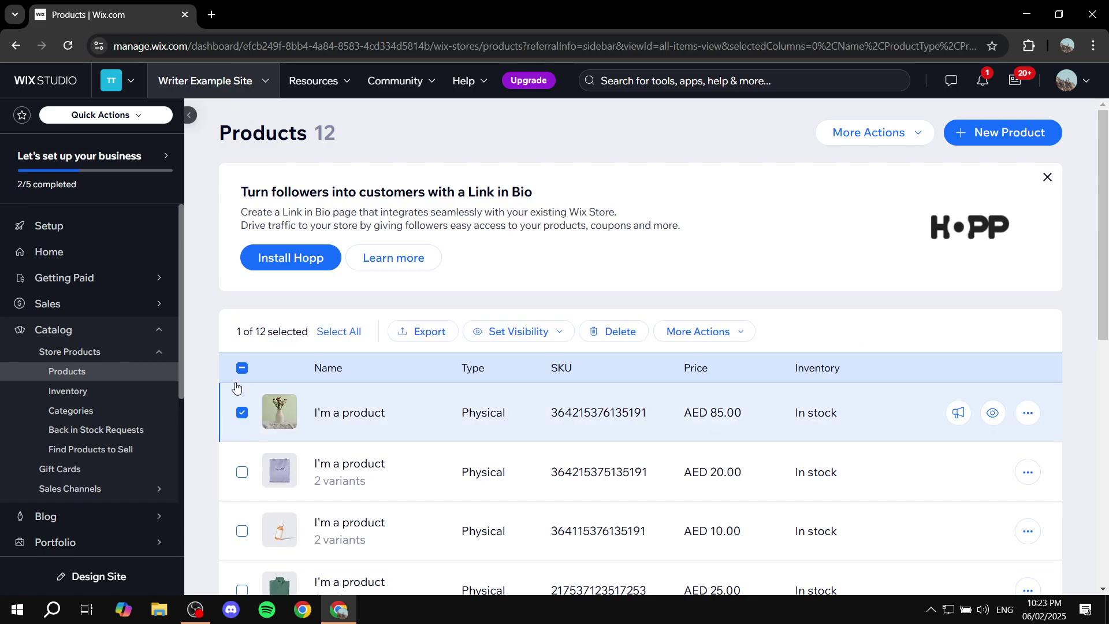
click(242, 369)
click(242, 369)
click(242, 369)
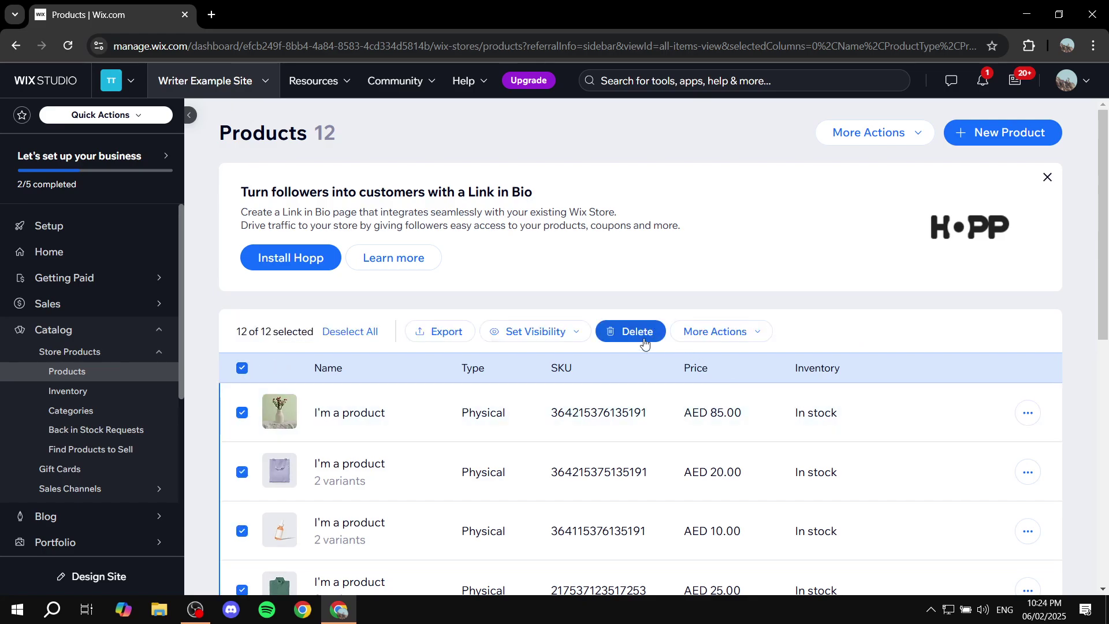
click(242, 368)
click(1023, 141)
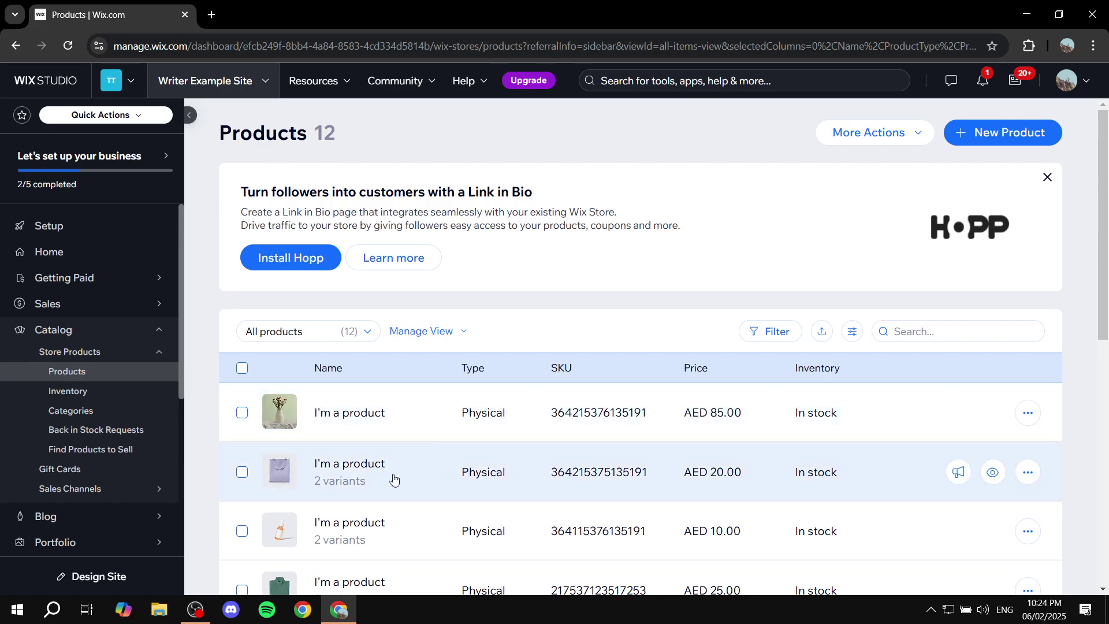
- Look through the full list of sample products, checking their types, prices and stock status
scroll(352, 374, down, 6)
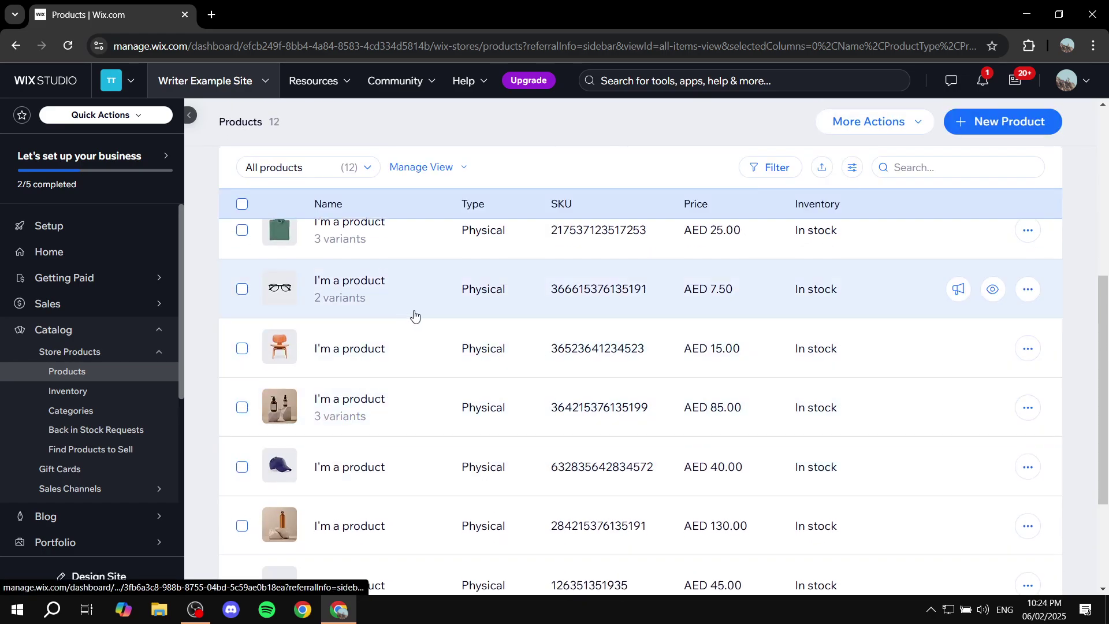
scroll(517, 392, down, 3)
scroll(509, 509, up, 6)
scroll(520, 462, up, 6)
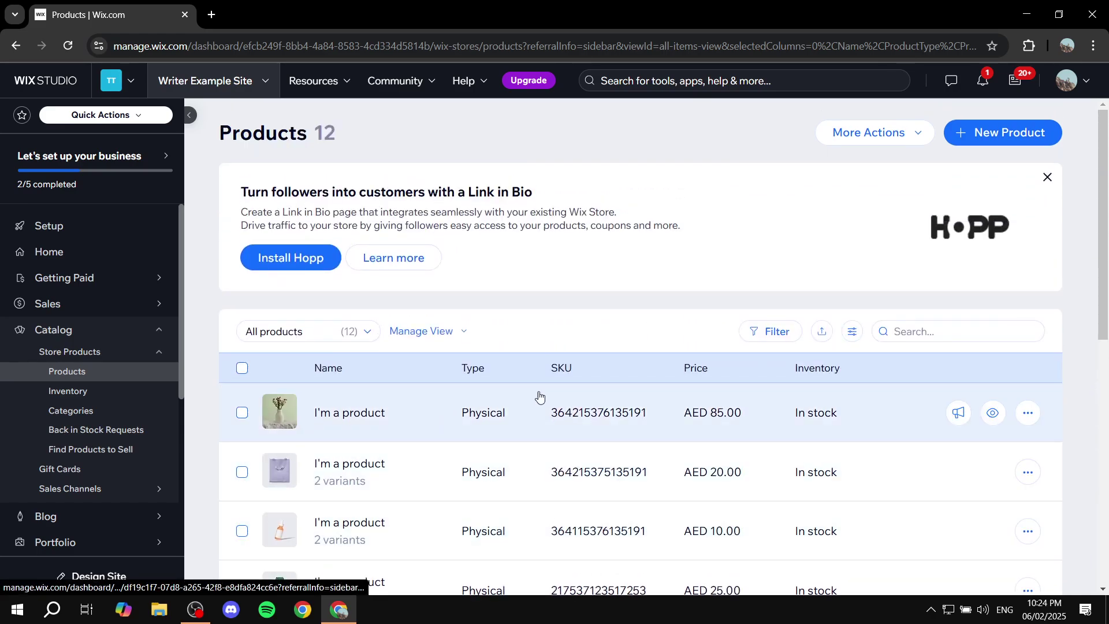
scroll(630, 442, down, 2)
scroll(620, 450, down, 3)
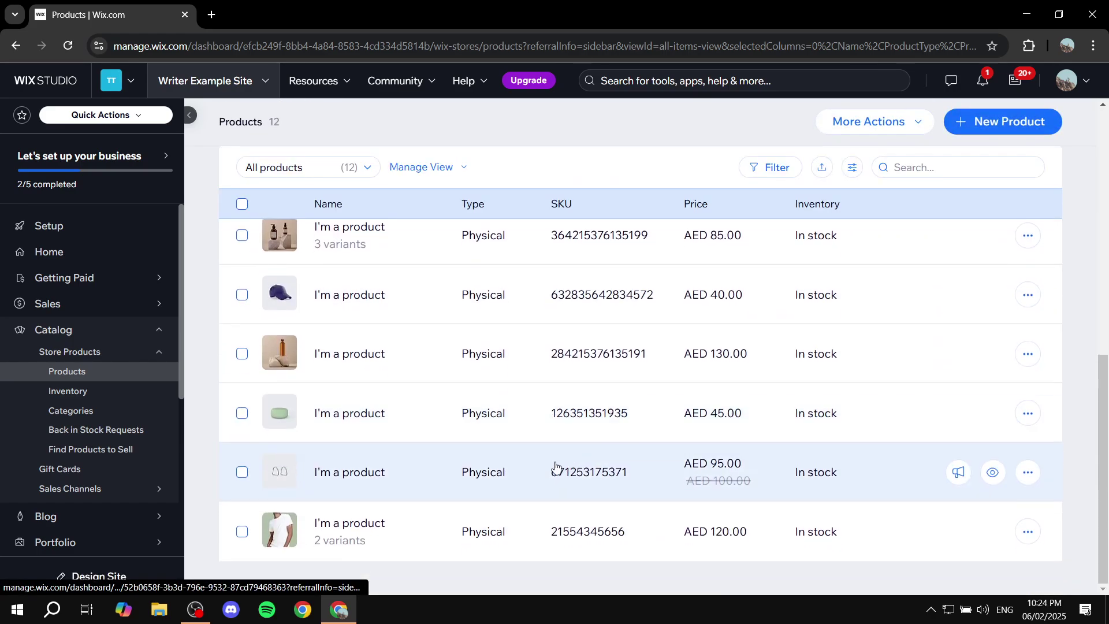
scroll(567, 494, up, 6)
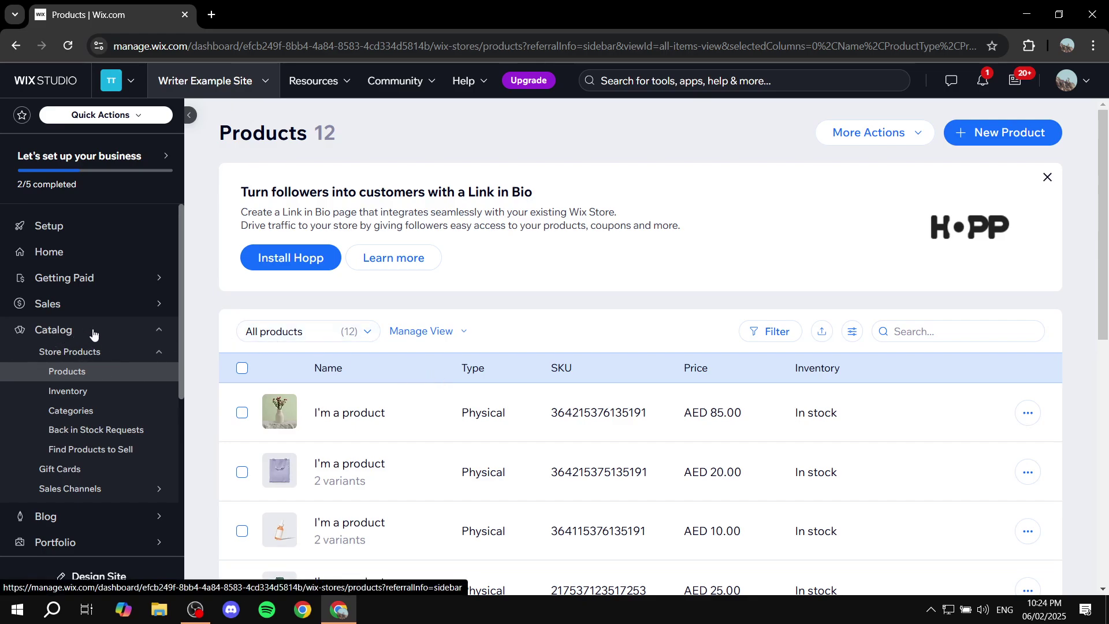
- Open the store's Categories page and dismiss the tip about the All Products category
click(105, 415)
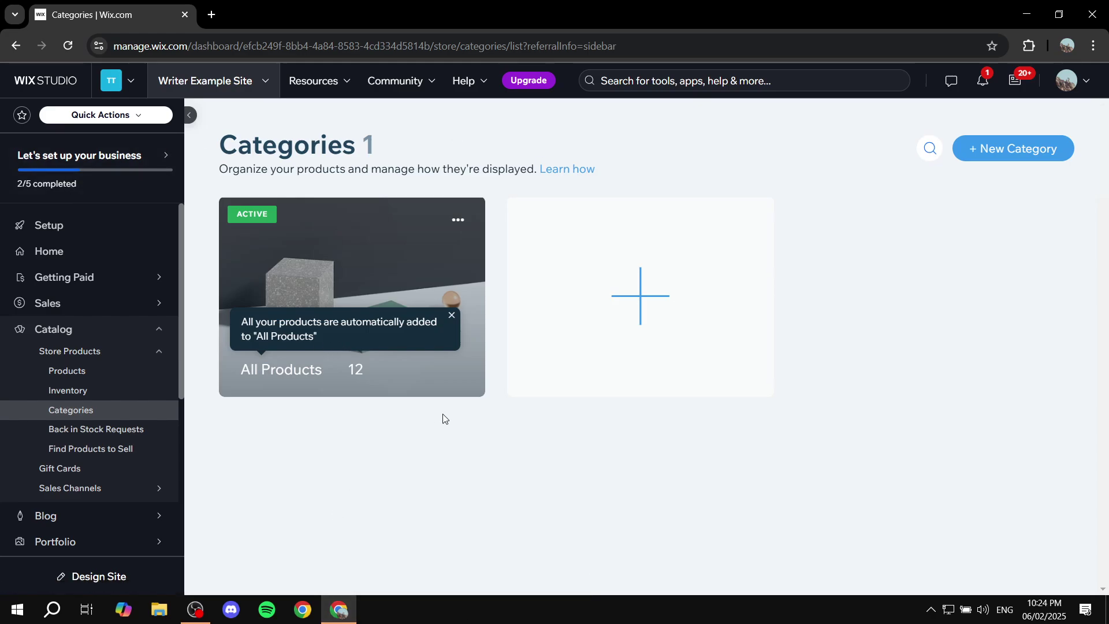
click(451, 315)
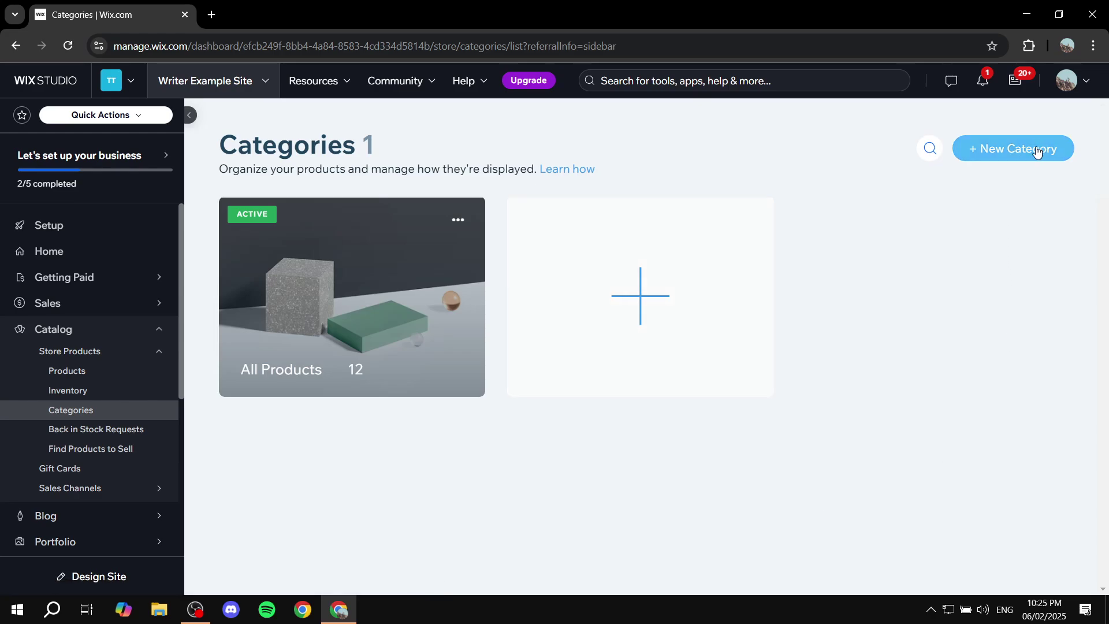
- Start a new category named Test 1 and give it the photo of four horses as its category image
click(643, 301)
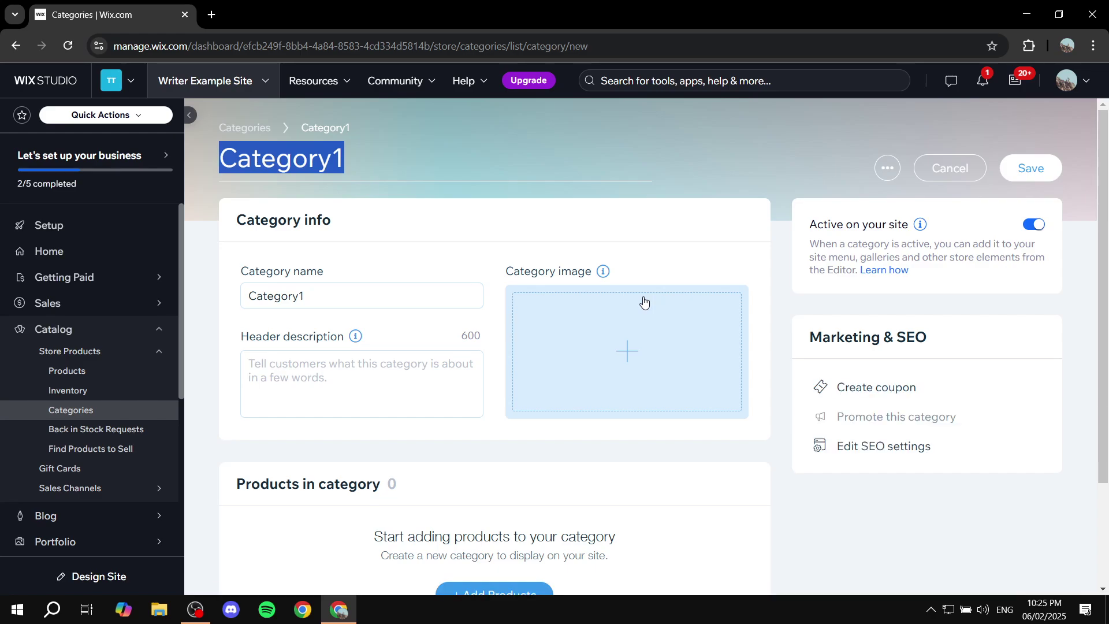
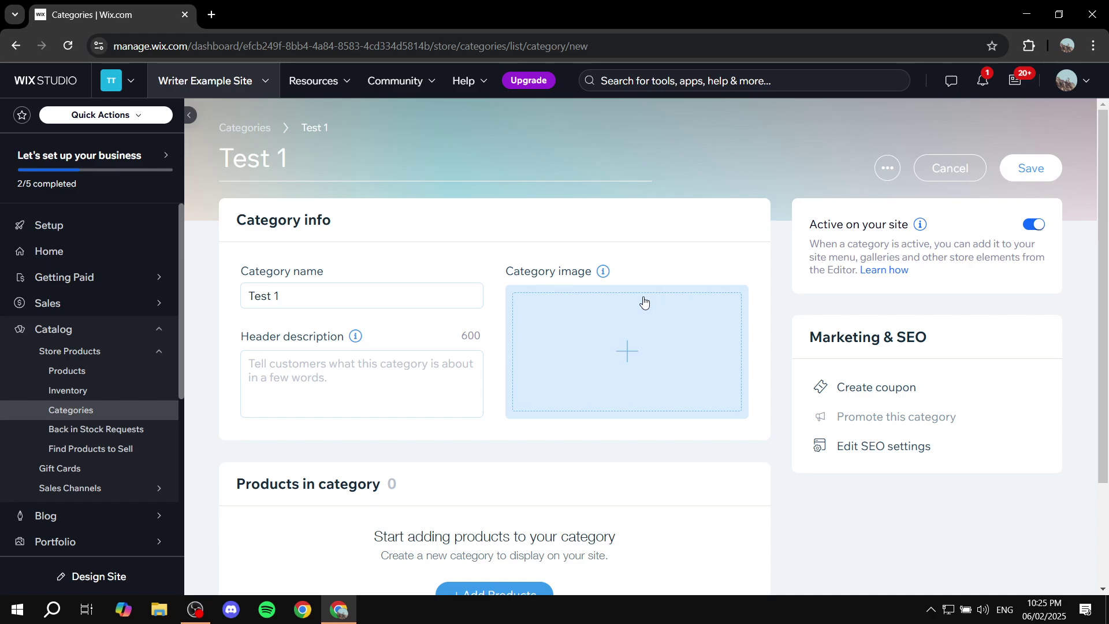
click(589, 228)
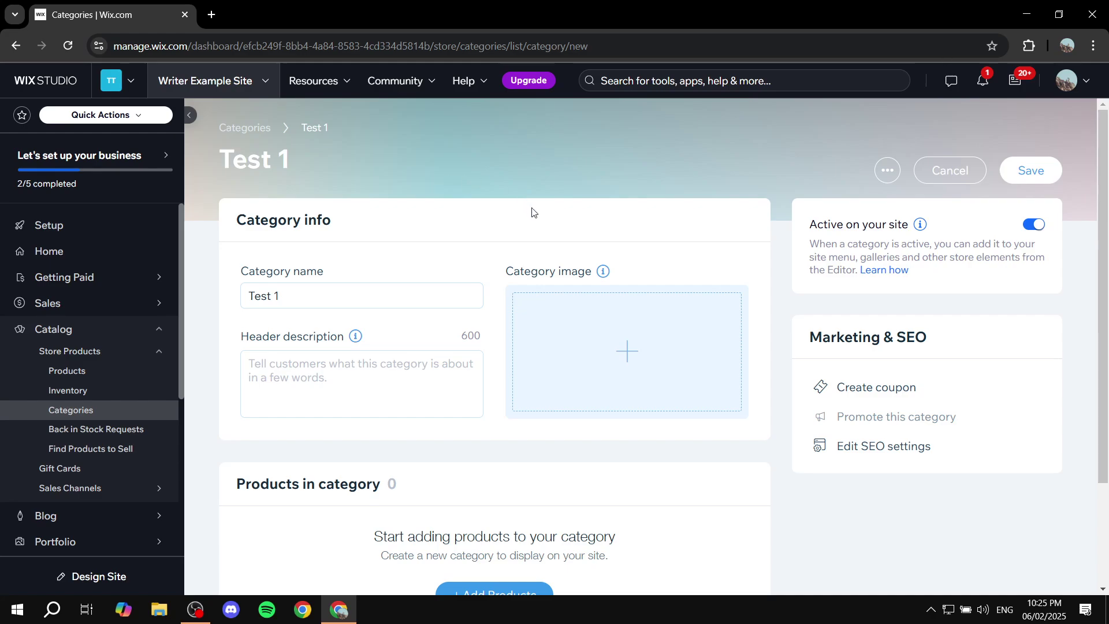
click(623, 351)
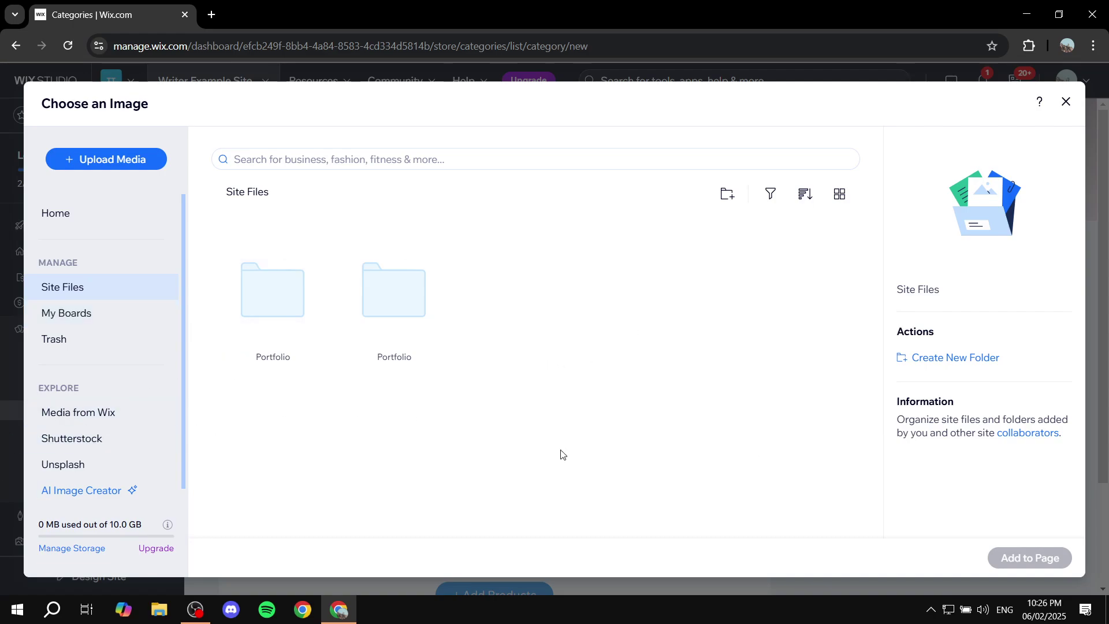
key(Escape)
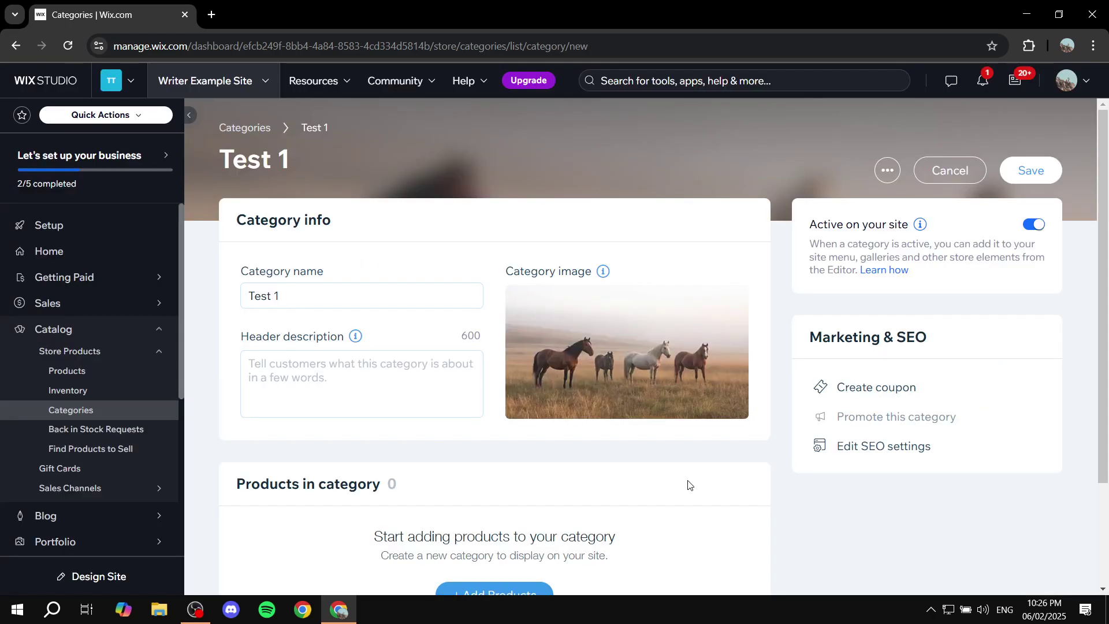
- Review the new category's header description, product section and Active on your site setting
mouse_move(673, 407)
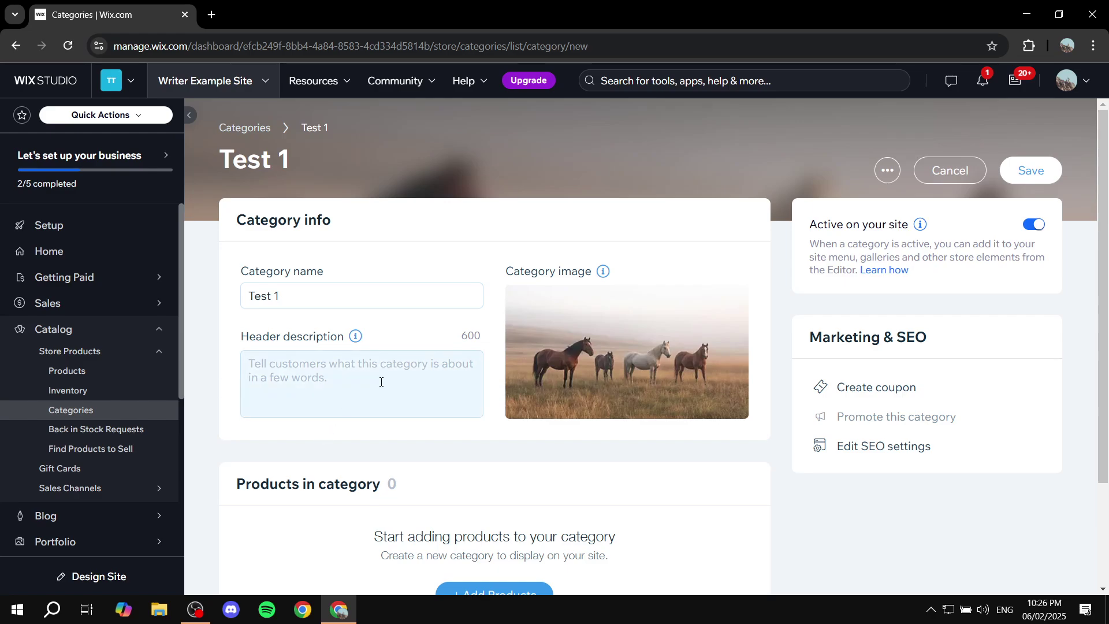
mouse_move(731, 334)
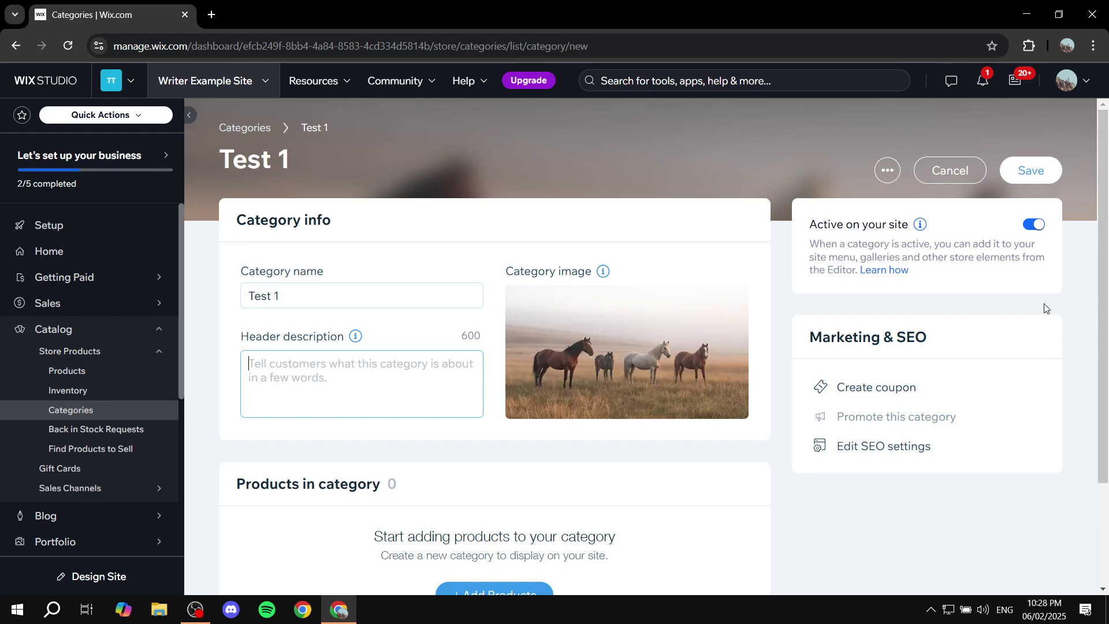
scroll(702, 386, down, 3)
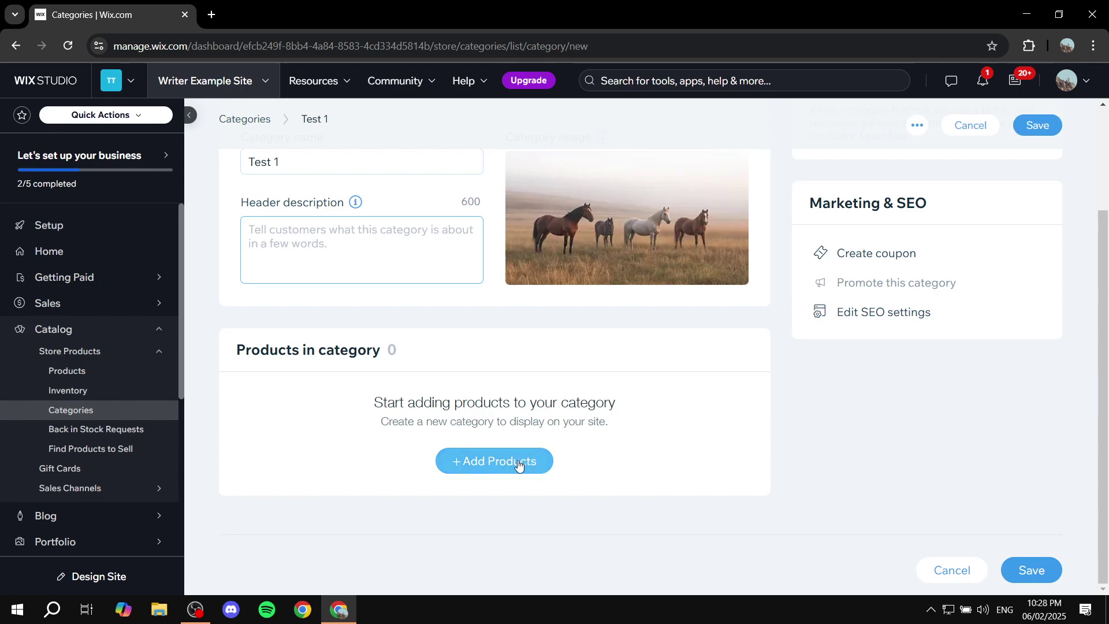
scroll(609, 458, up, 3)
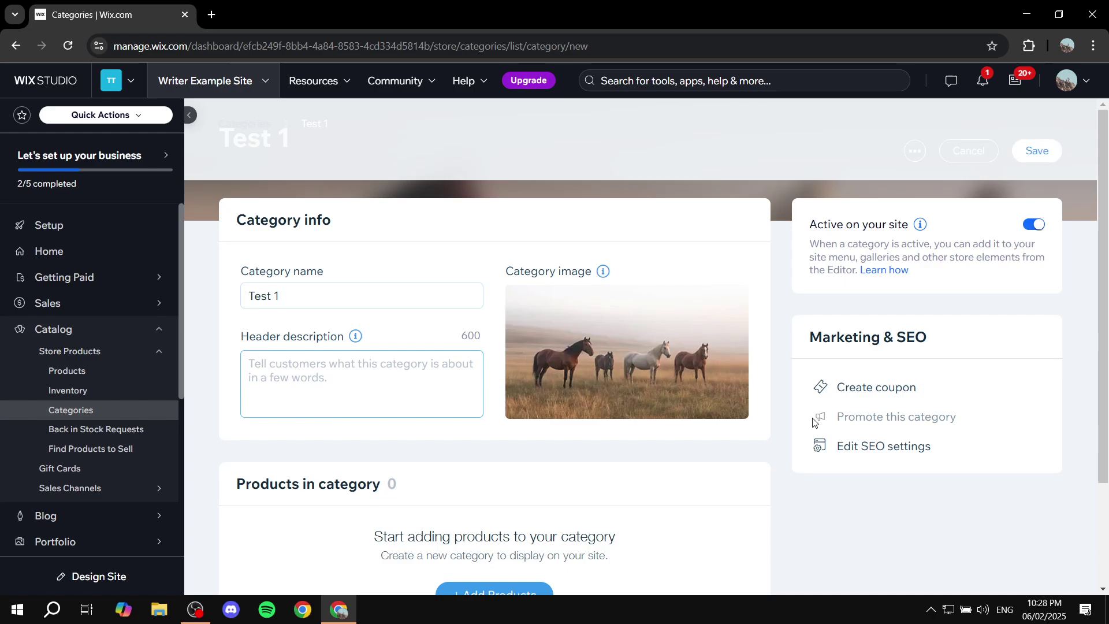
drag(800, 233, 909, 224)
click(912, 209)
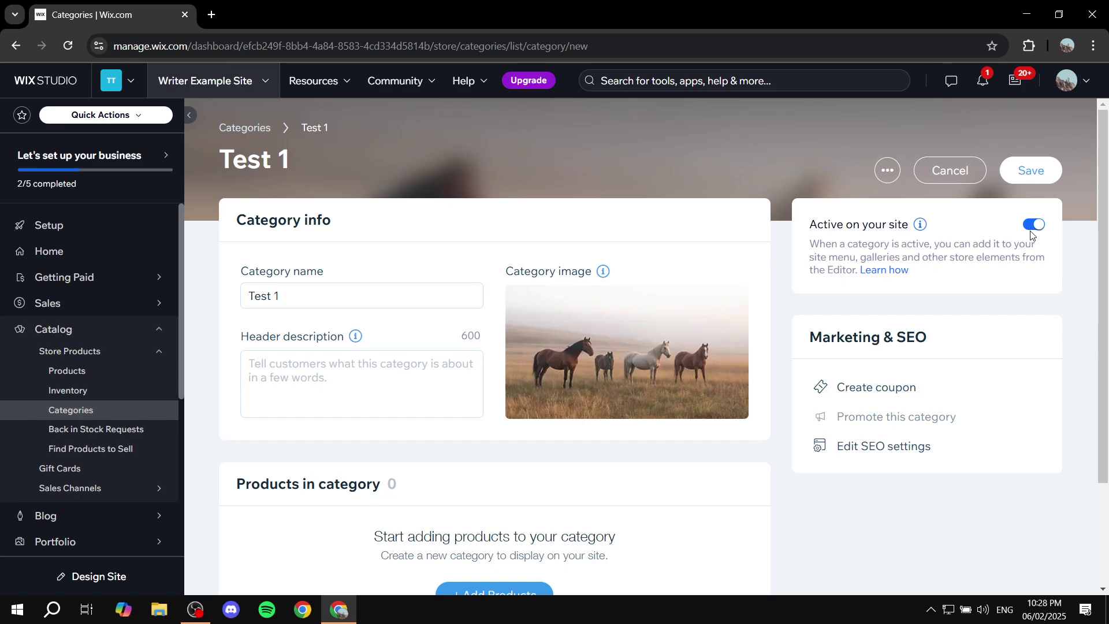
- Add the flower vase, purple tote bag and orange dropper bottle products to the Test 1 category and save it
scroll(520, 387, down, 3)
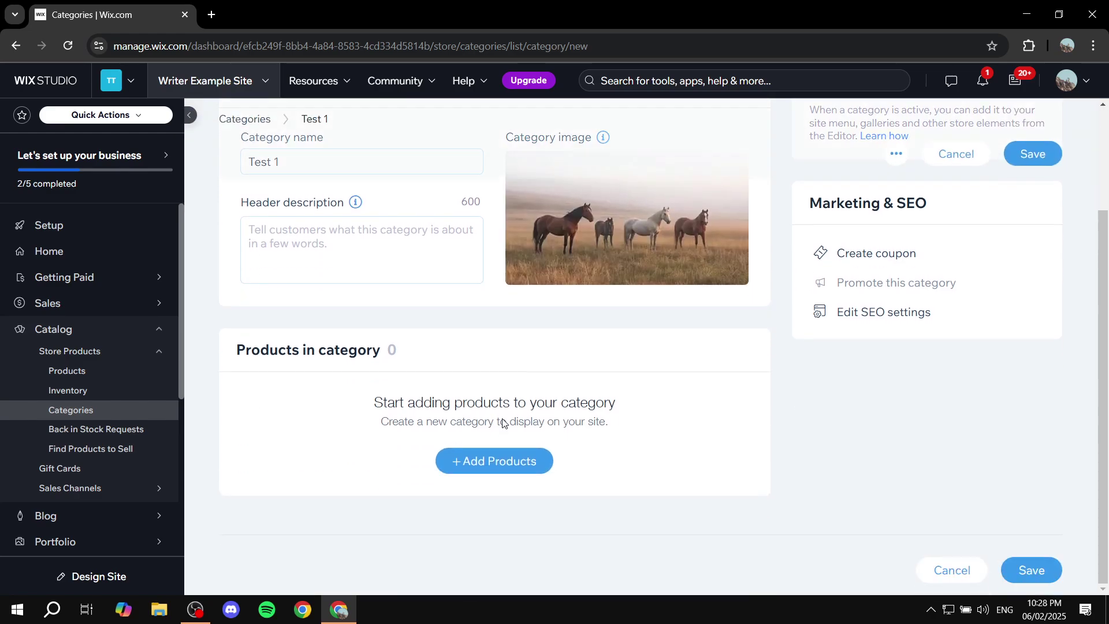
click(490, 460)
click(632, 265)
click(633, 334)
click(639, 384)
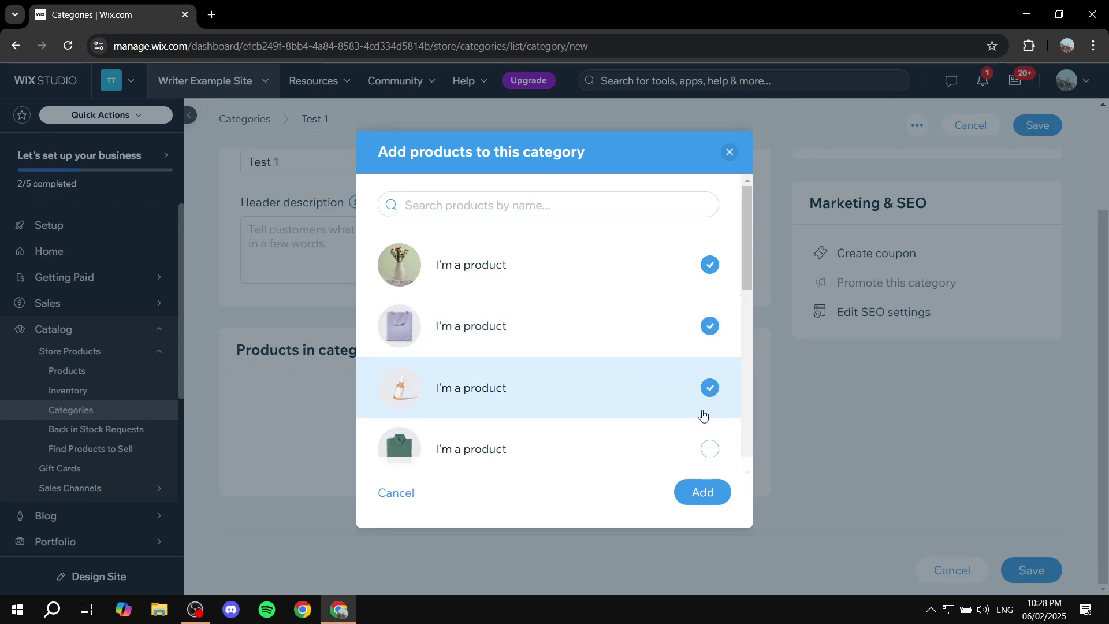
click(703, 492)
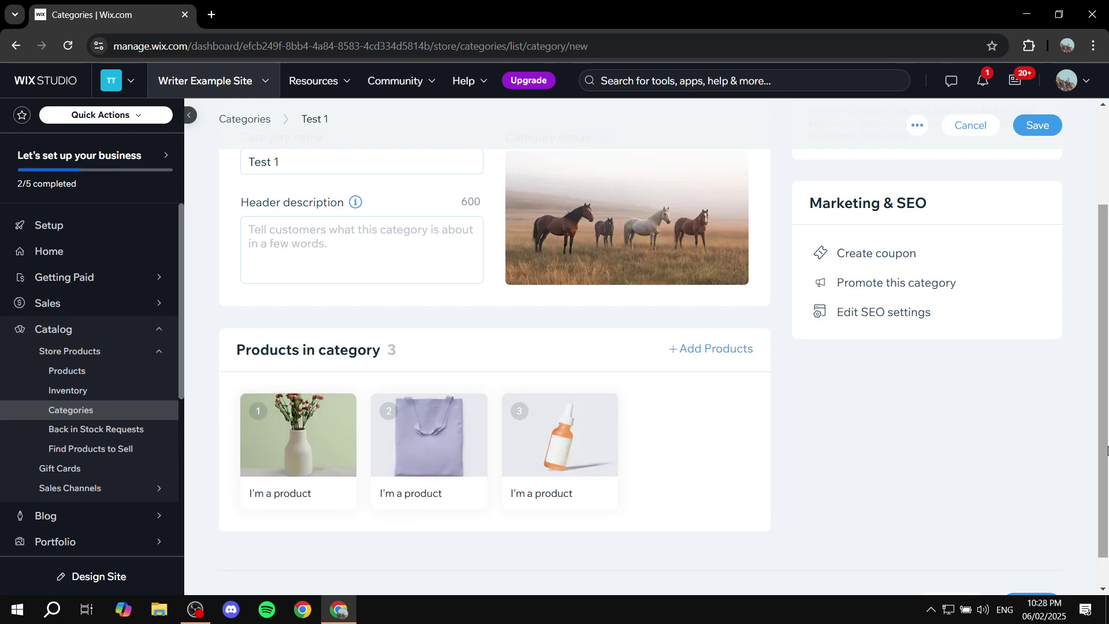
scroll(817, 478, down, 1)
click(1051, 571)
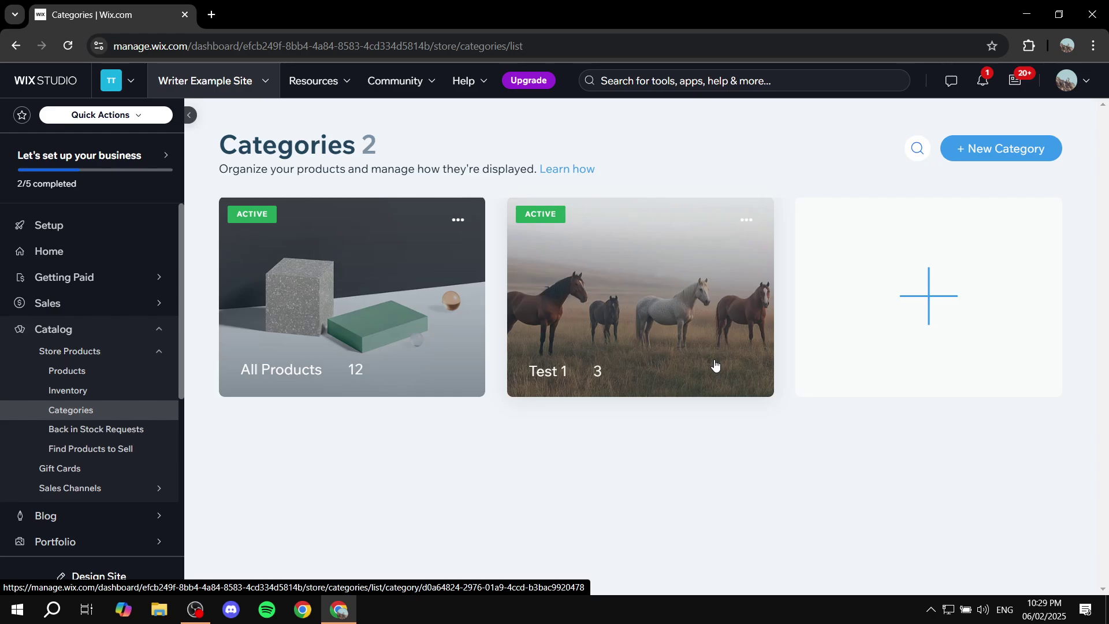
- Create a second category named Test 2 with a mountain lake image and three products
click(969, 281)
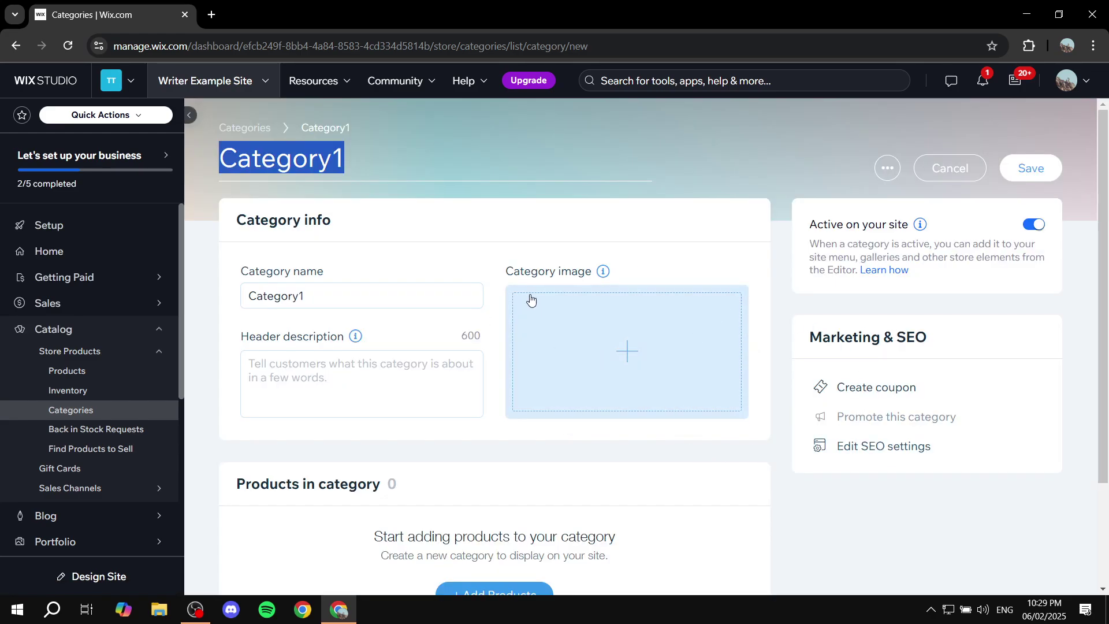
click(950, 168)
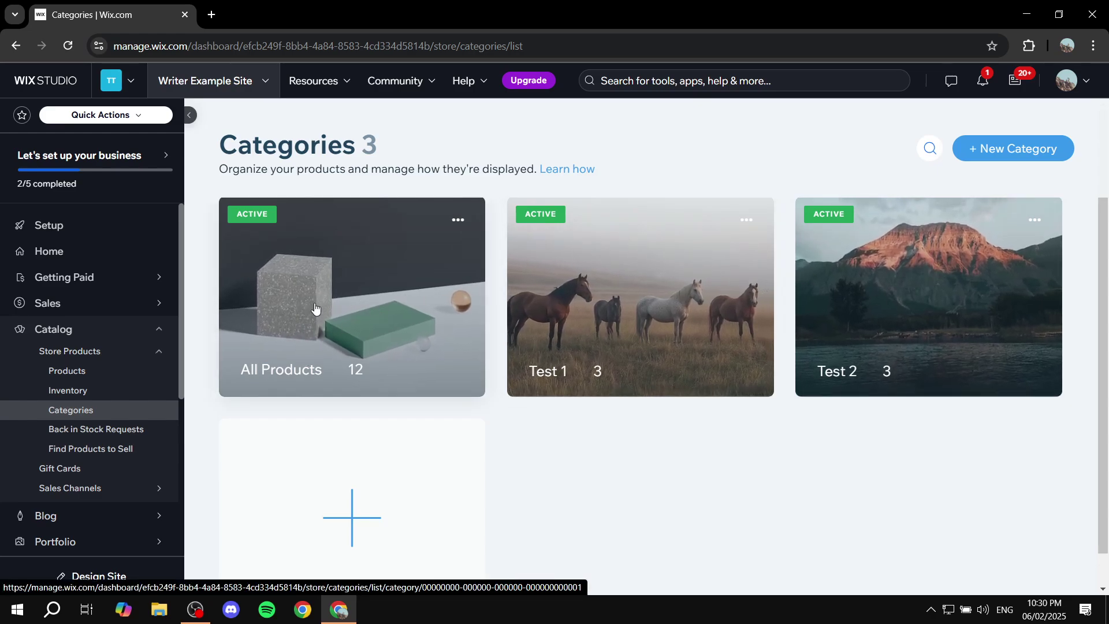
- Open the site in the editor from the dashboard home and switch to the store's Category Page
click(95, 252)
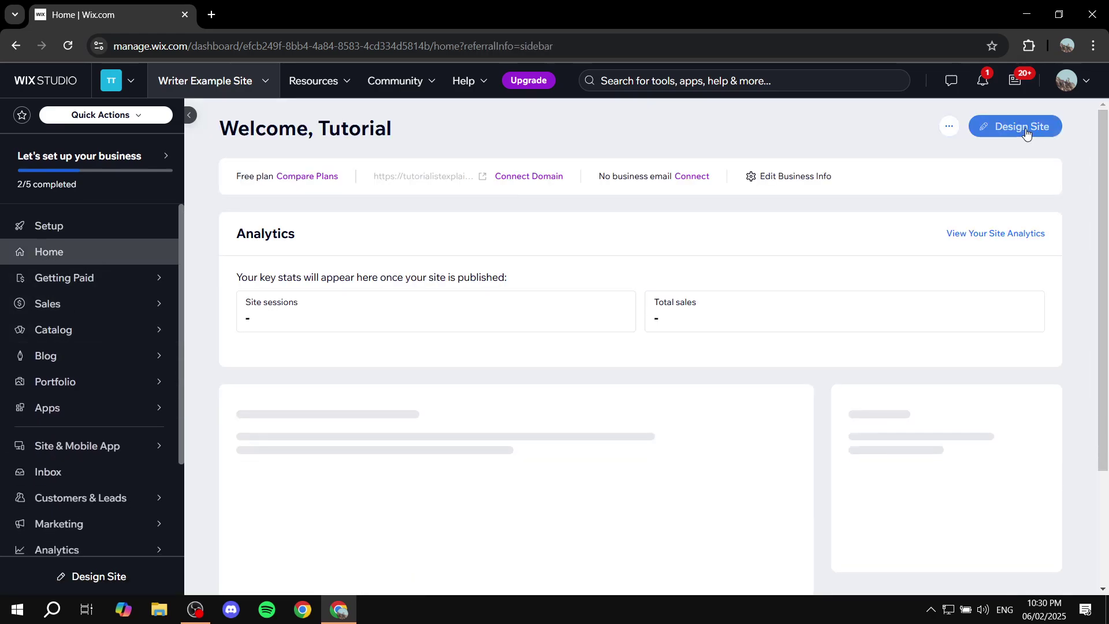
click(1053, 123)
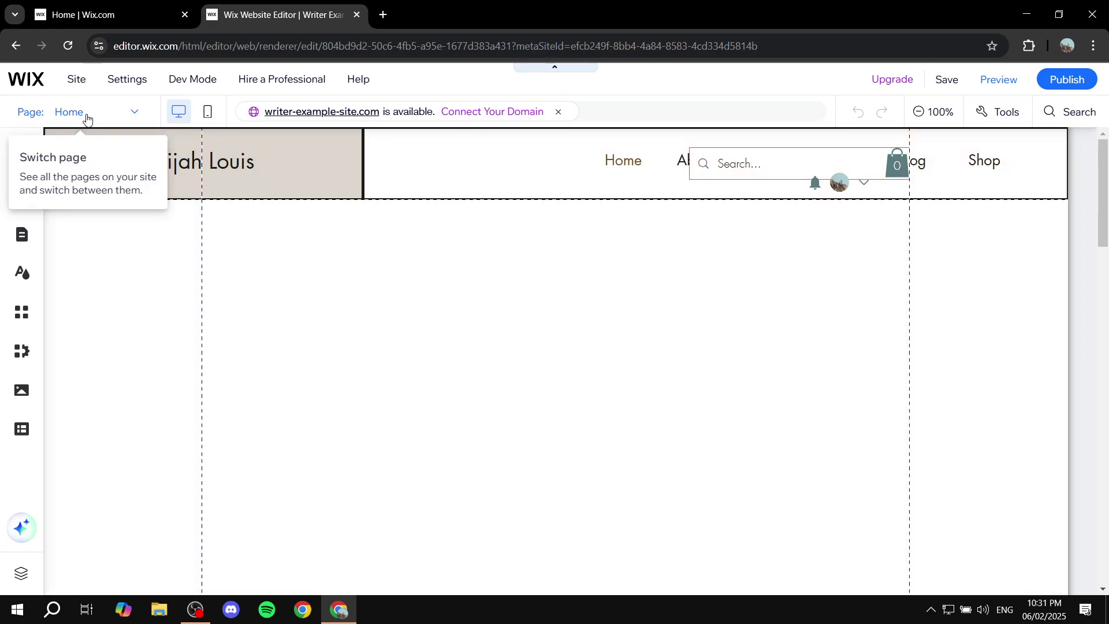
click(86, 117)
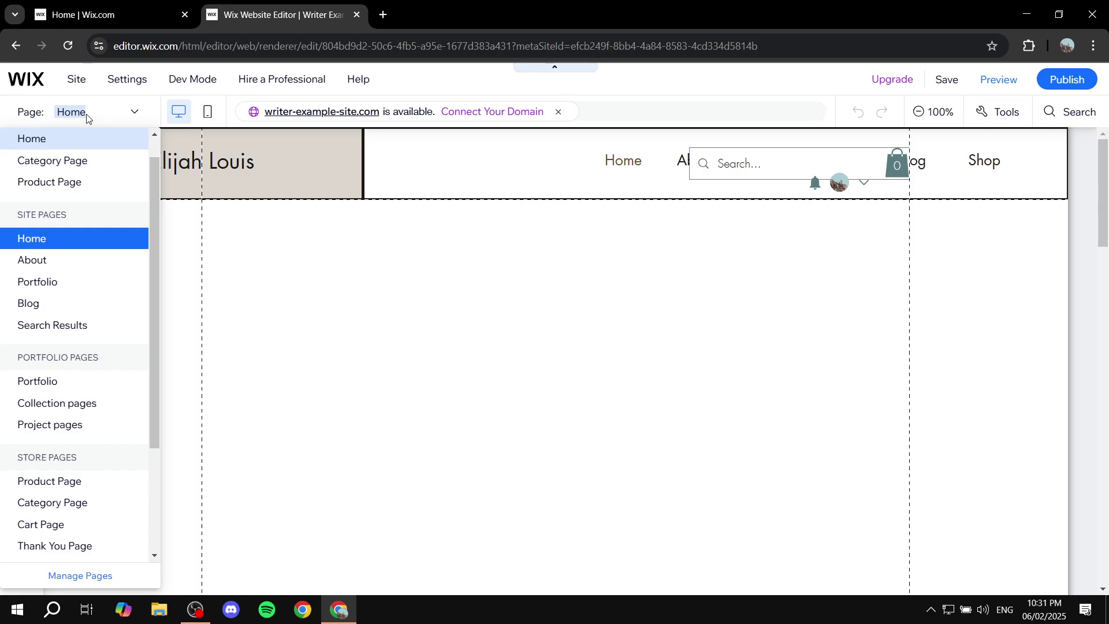
scroll(52, 301, down, 5)
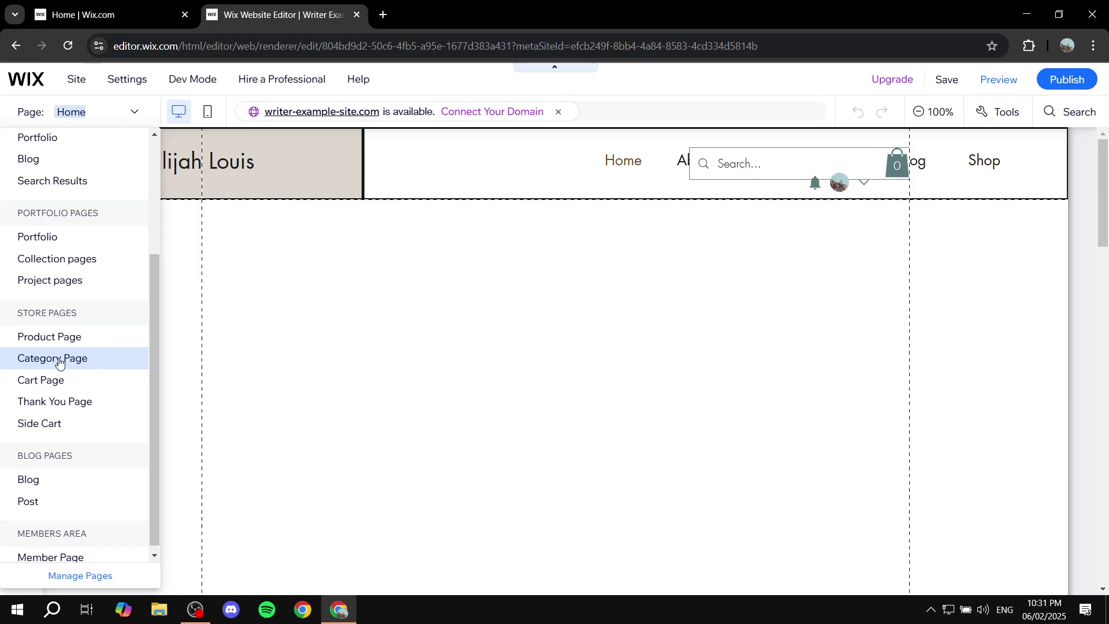
click(58, 359)
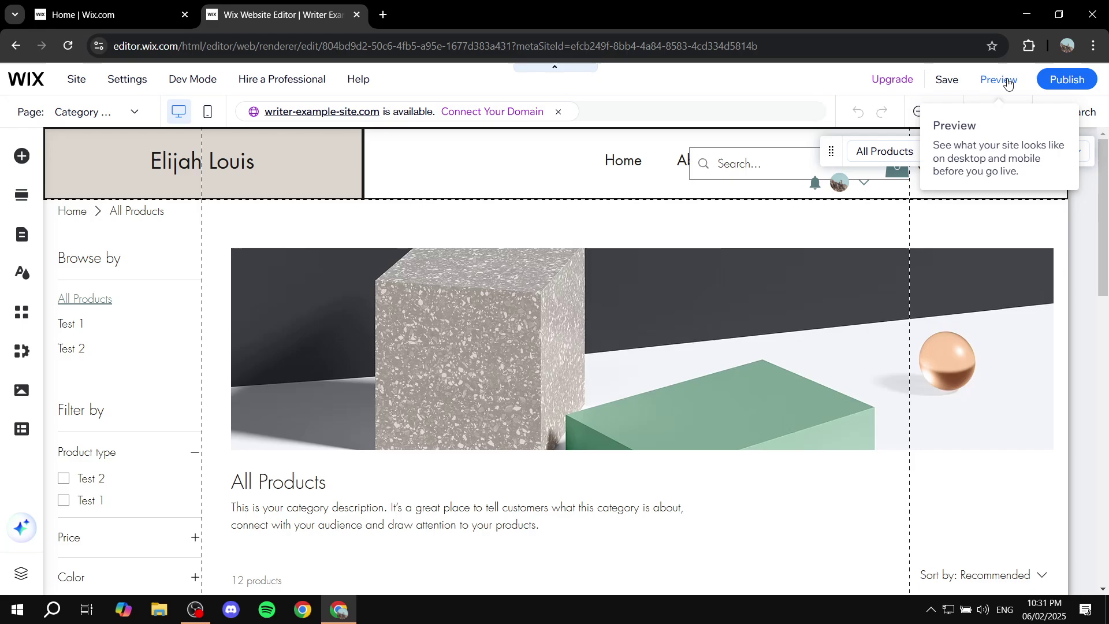
- Preview the site and review the Test 1 and Test 2 category pages with their images and products
click(1008, 82)
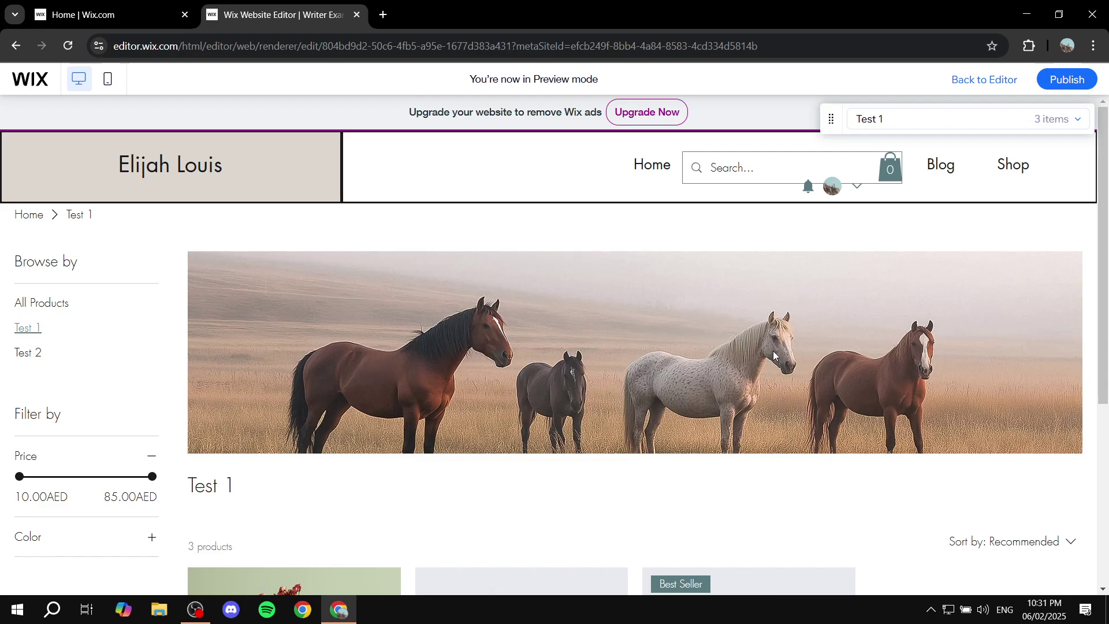
scroll(774, 354, down, 3)
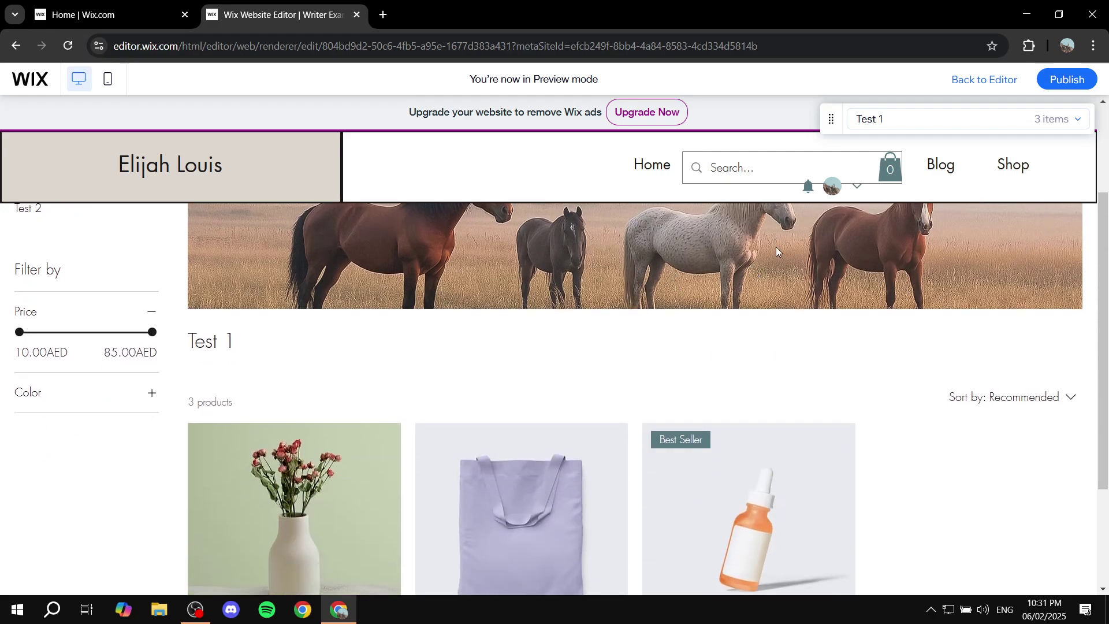
scroll(666, 328, down, 3)
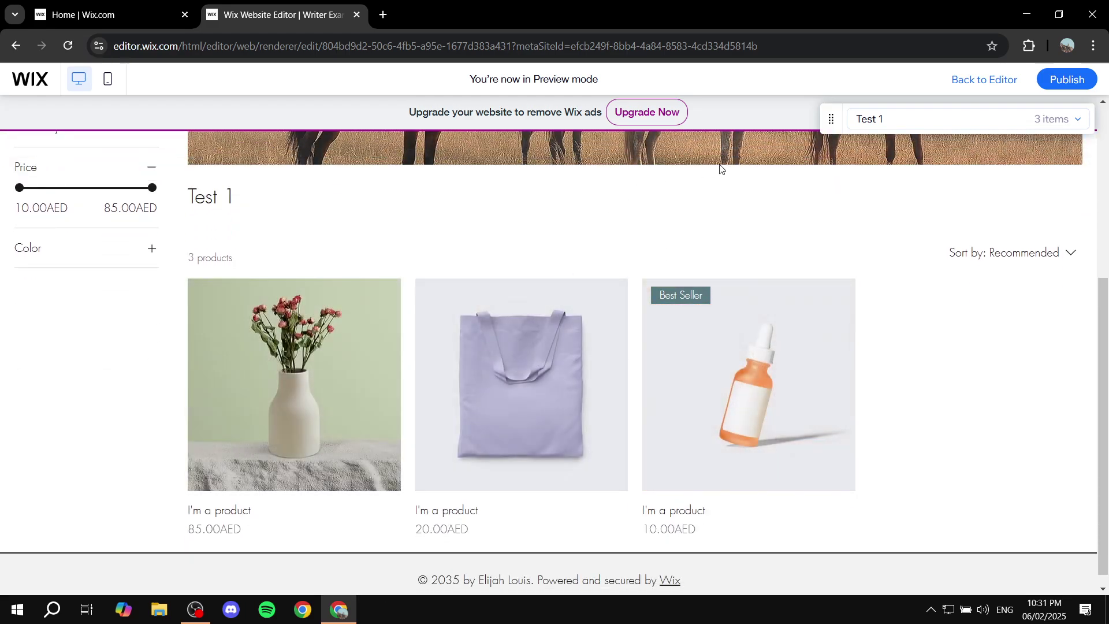
scroll(466, 243, up, 6)
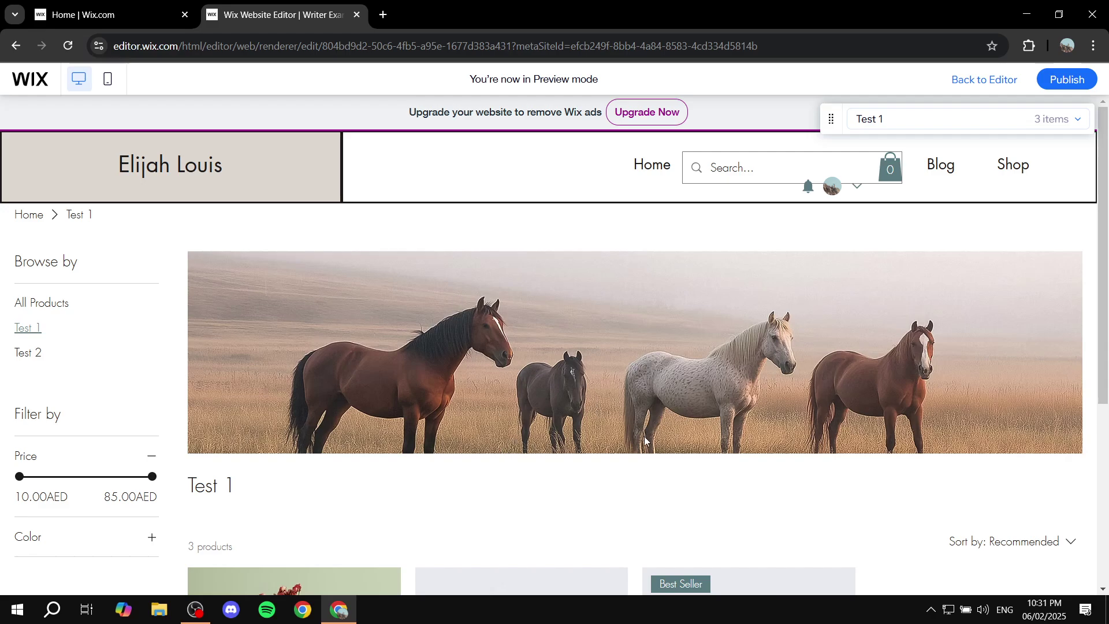
drag(241, 484, 184, 488)
click(303, 477)
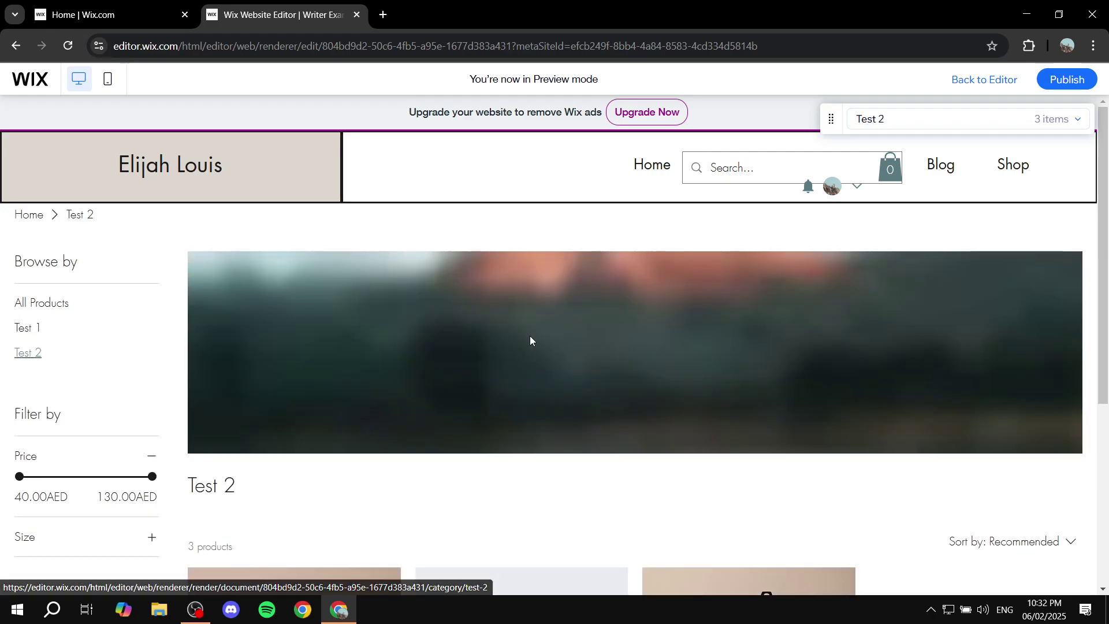
- Review the products on the previewed Test 2 category page, and return to editing with the Home page open
scroll(587, 295, down, 4)
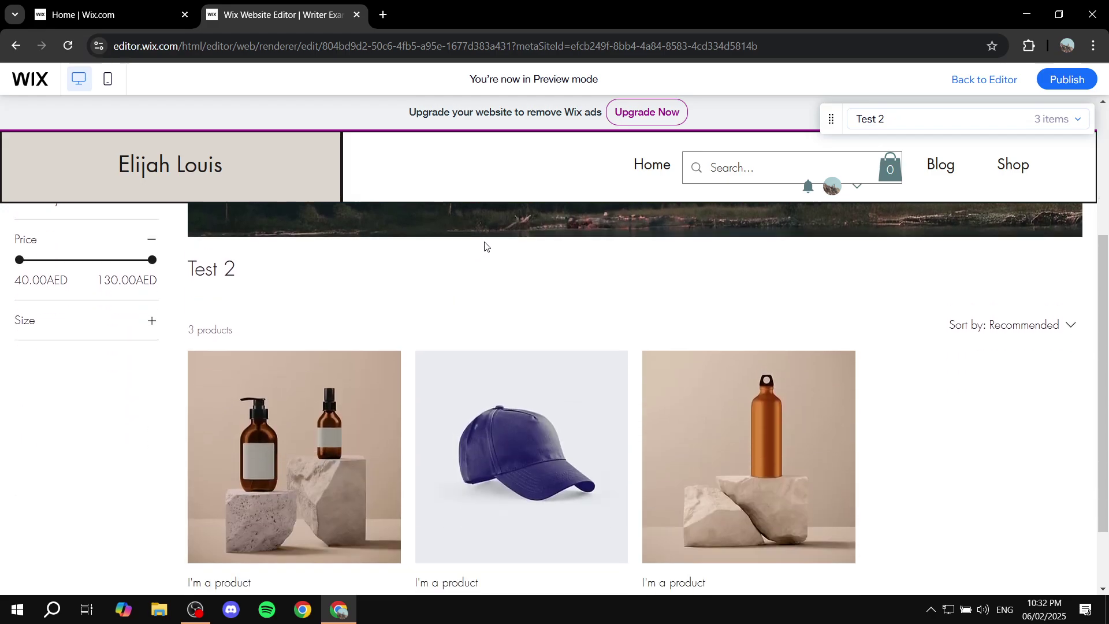
scroll(484, 243, up, 4)
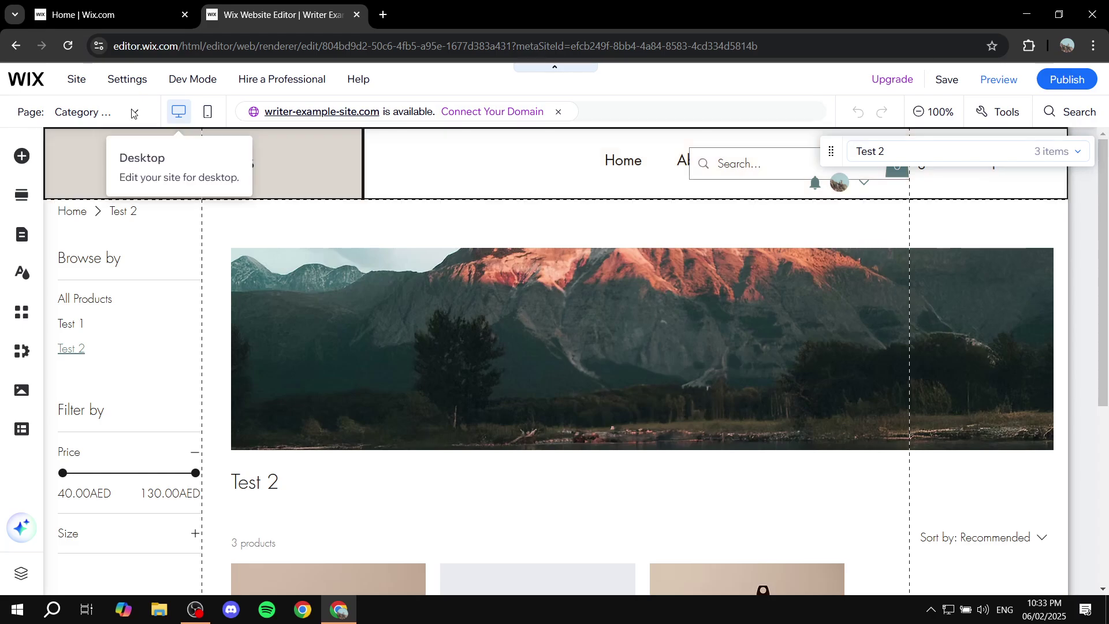
click(133, 112)
click(84, 162)
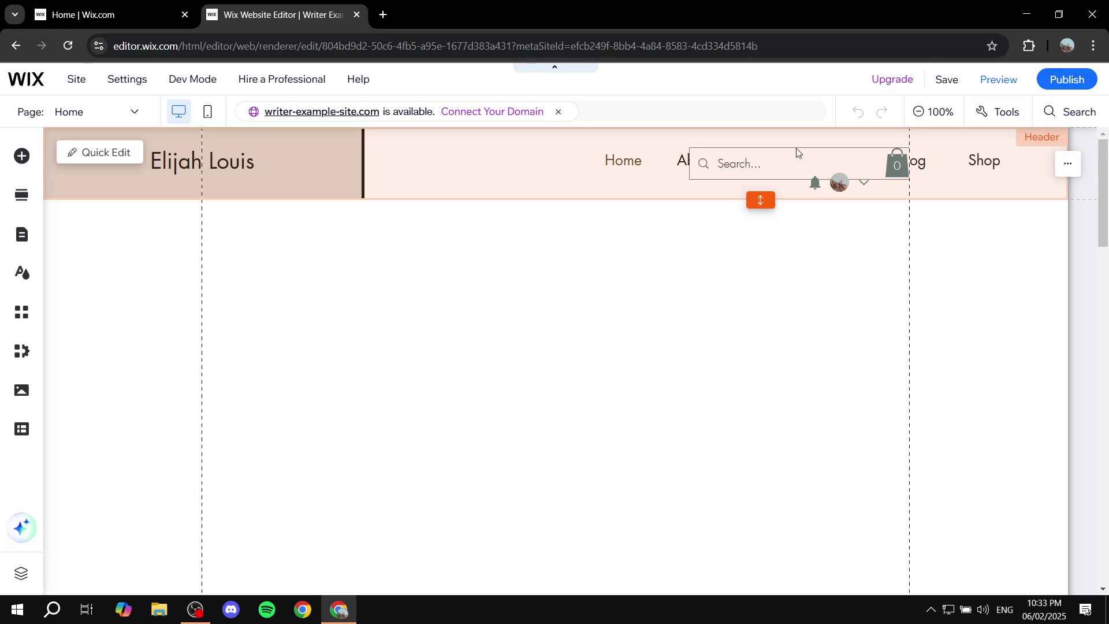
- Move the search bar, cart icon and login bar away from the header's navigation menu on the Home page
click(758, 167)
drag(758, 168, 1022, 268)
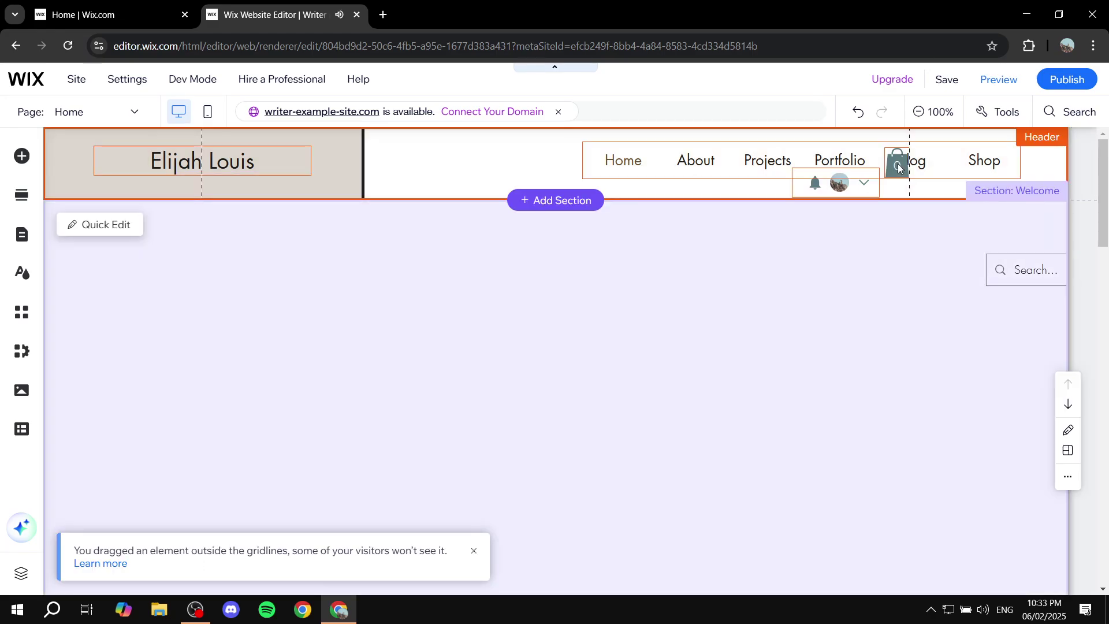
click(899, 167)
drag(899, 167, 1027, 188)
click(870, 182)
drag(871, 183, 1010, 212)
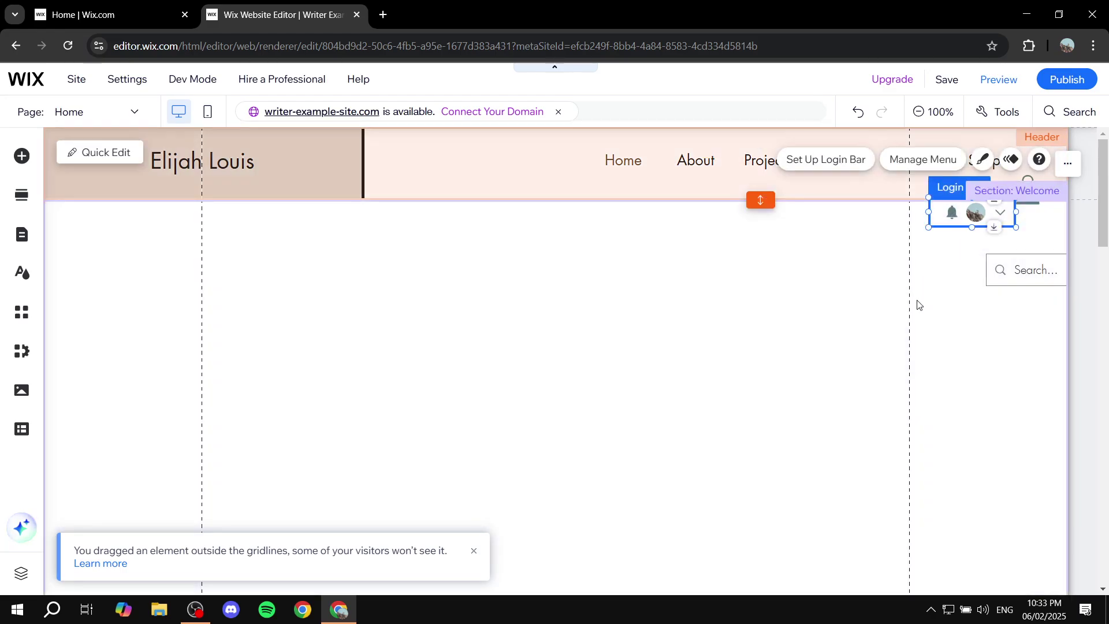
click(813, 115)
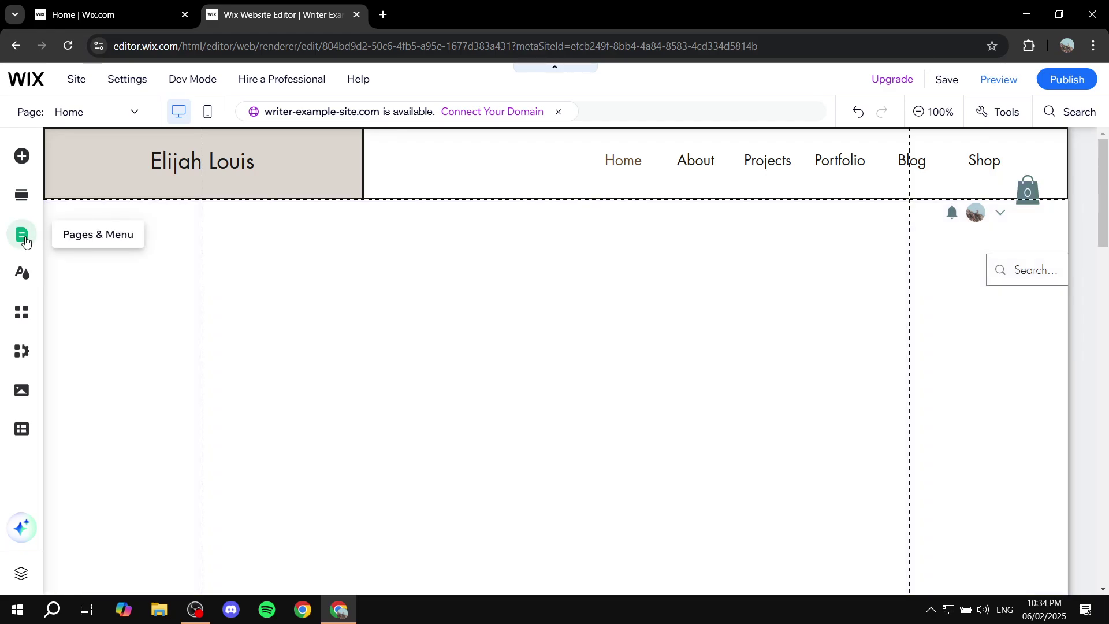
- Delete the Shop item from the site menu
click(25, 241)
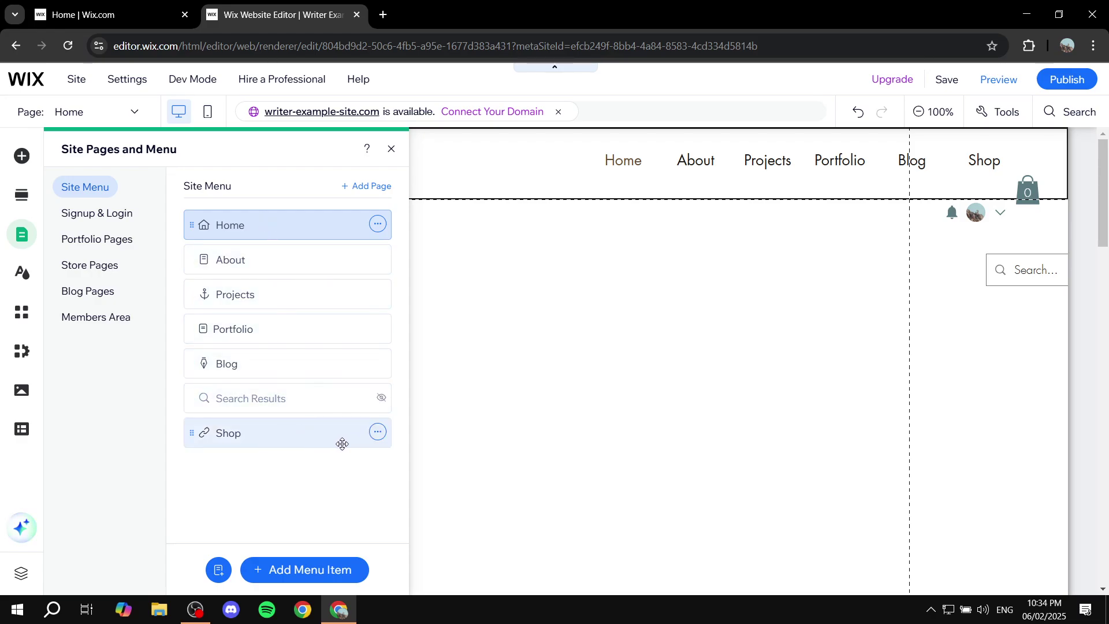
click(378, 432)
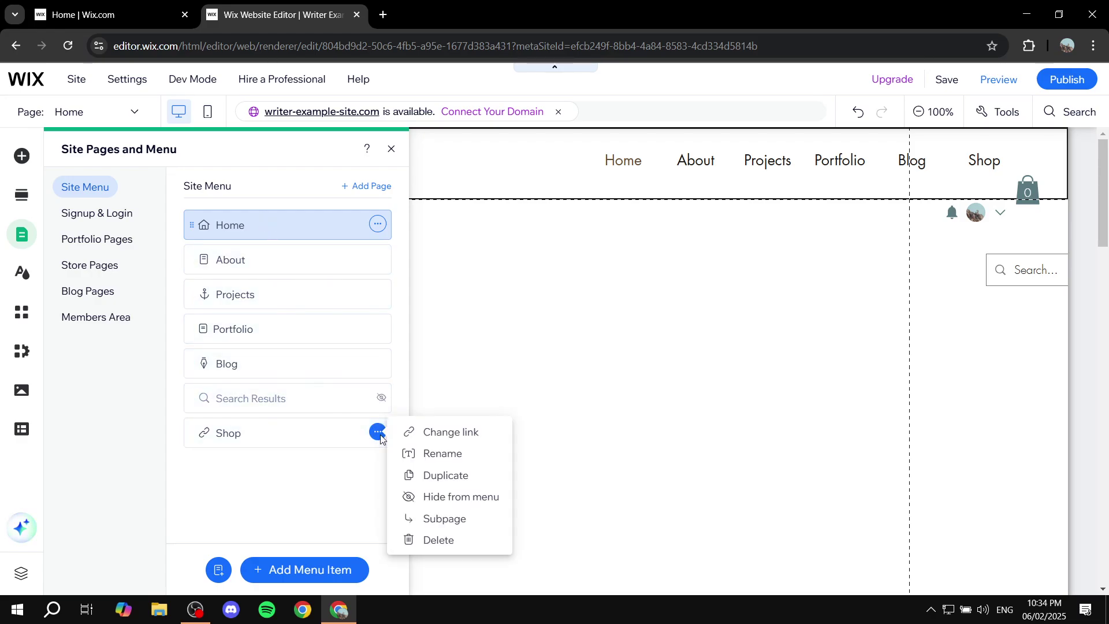
click(430, 540)
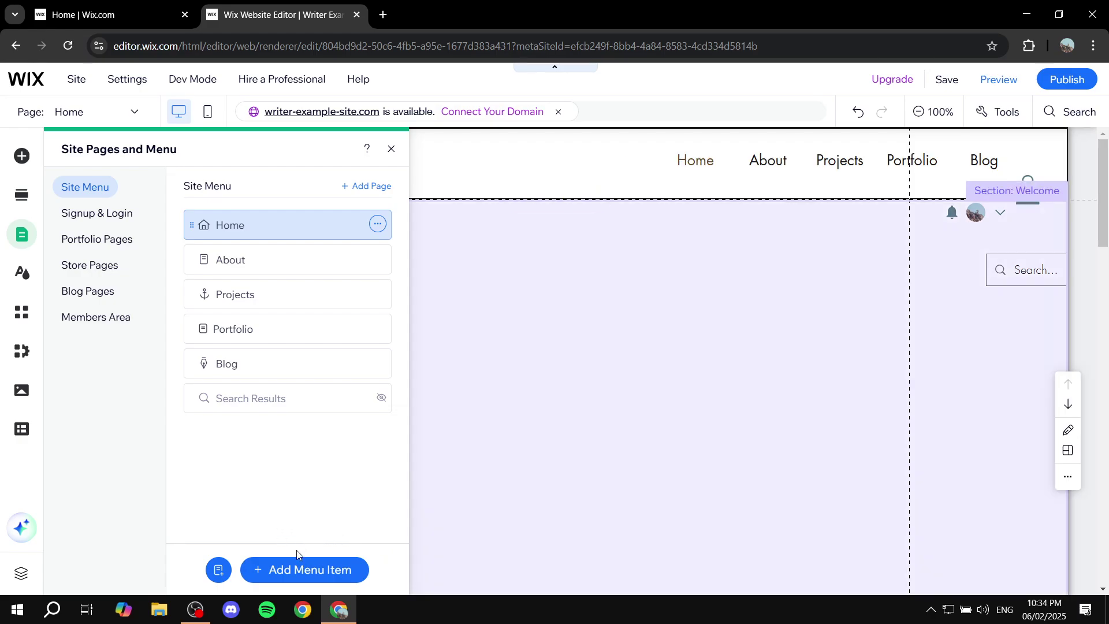
click(298, 569)
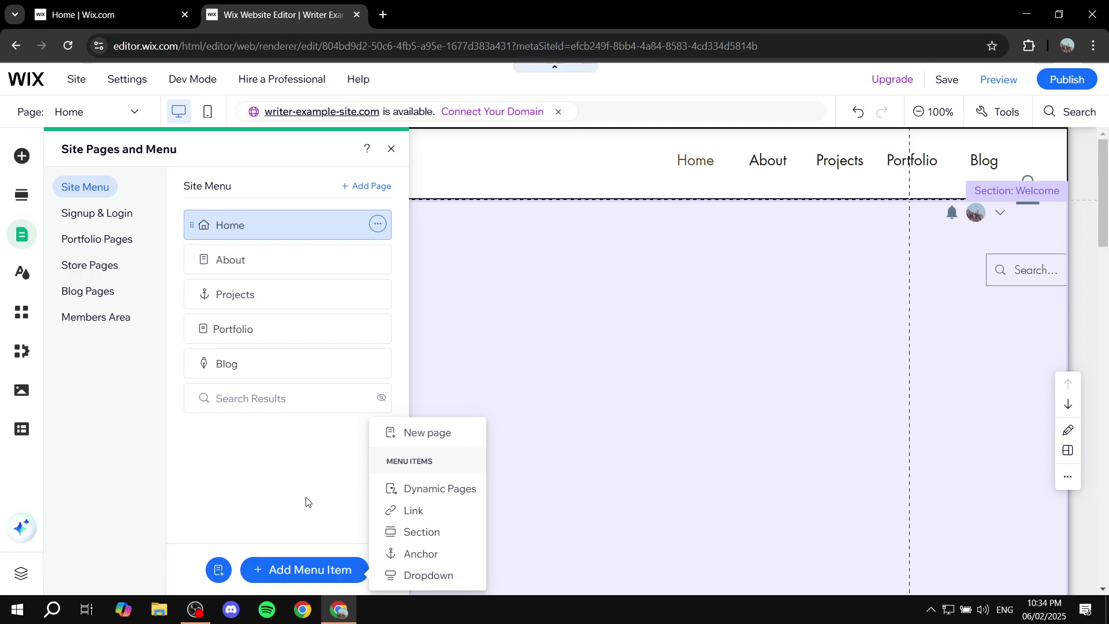
click(404, 433)
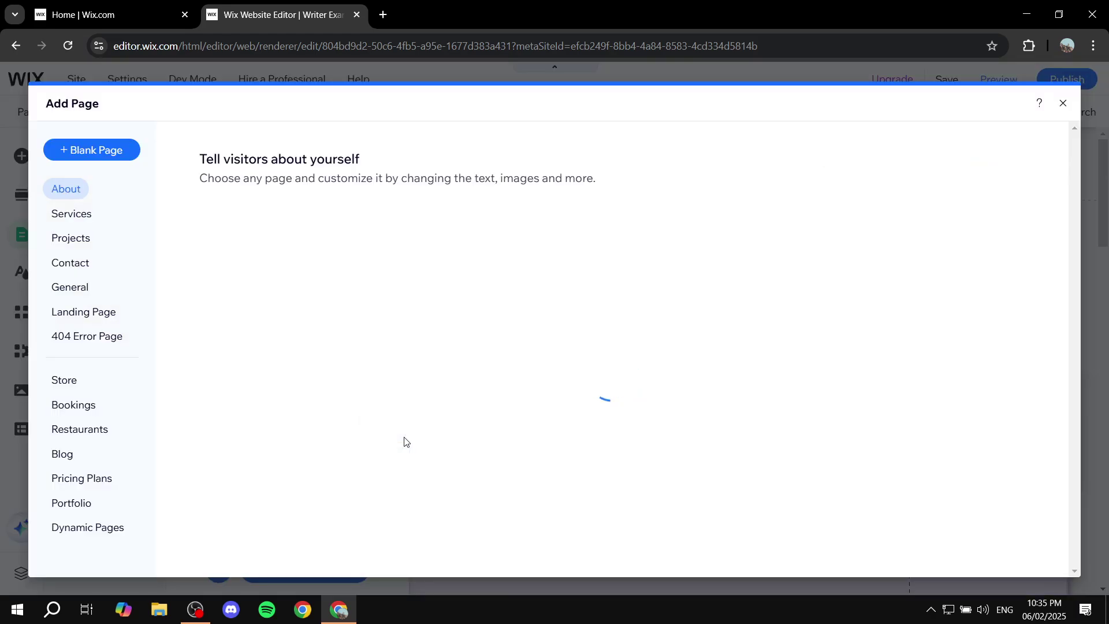
click(1063, 103)
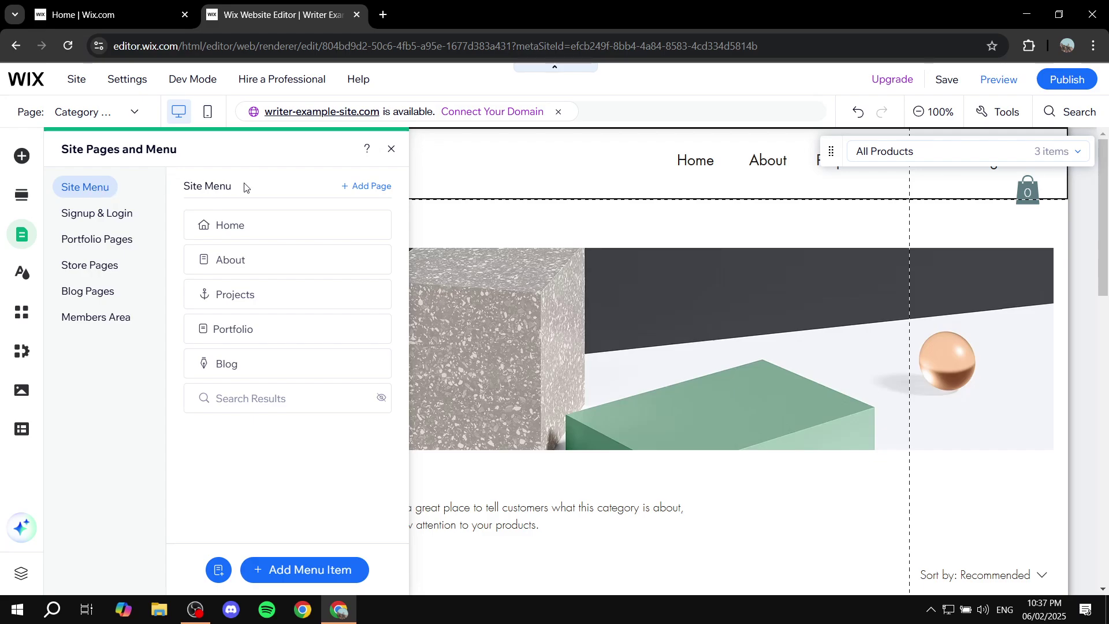
- Add a site menu link to the Category Page's All Products item and place it directly below Home
click(315, 576)
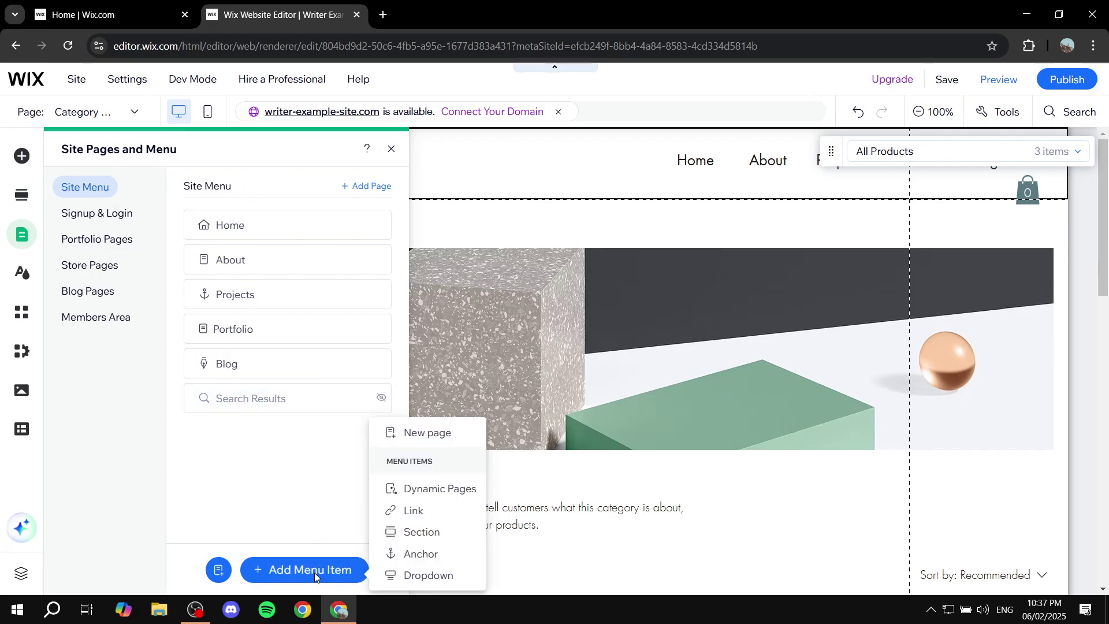
click(415, 512)
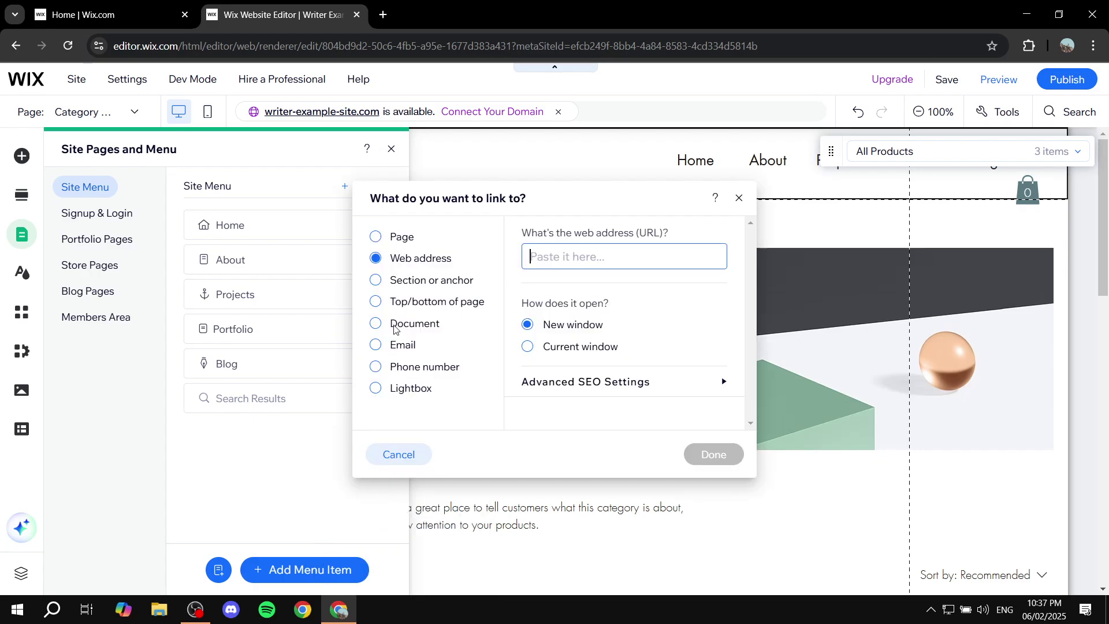
click(392, 237)
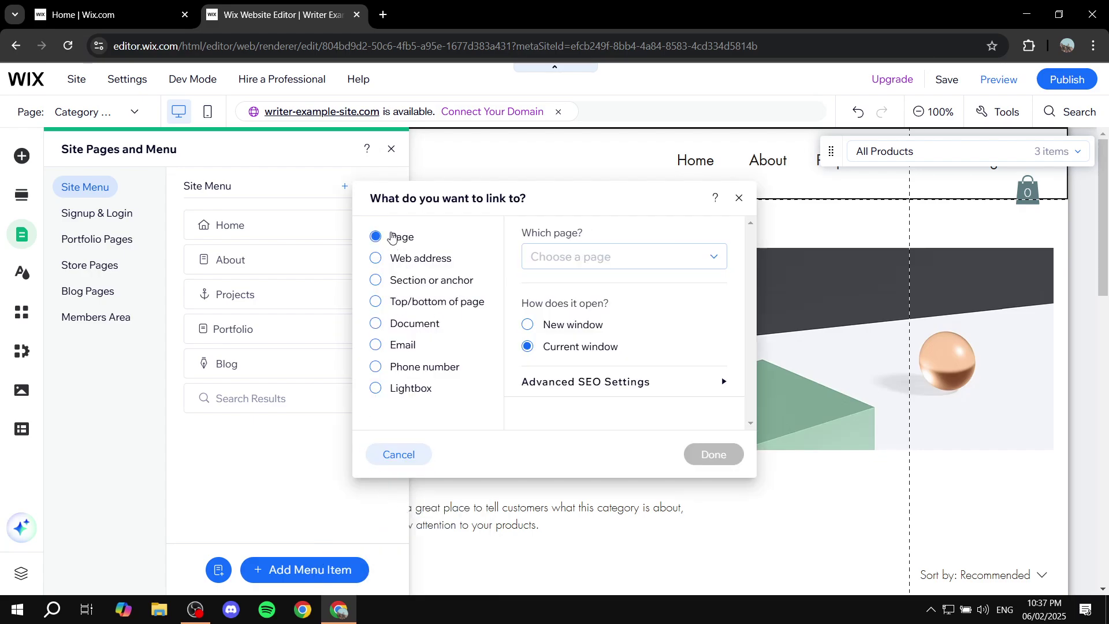
click(616, 252)
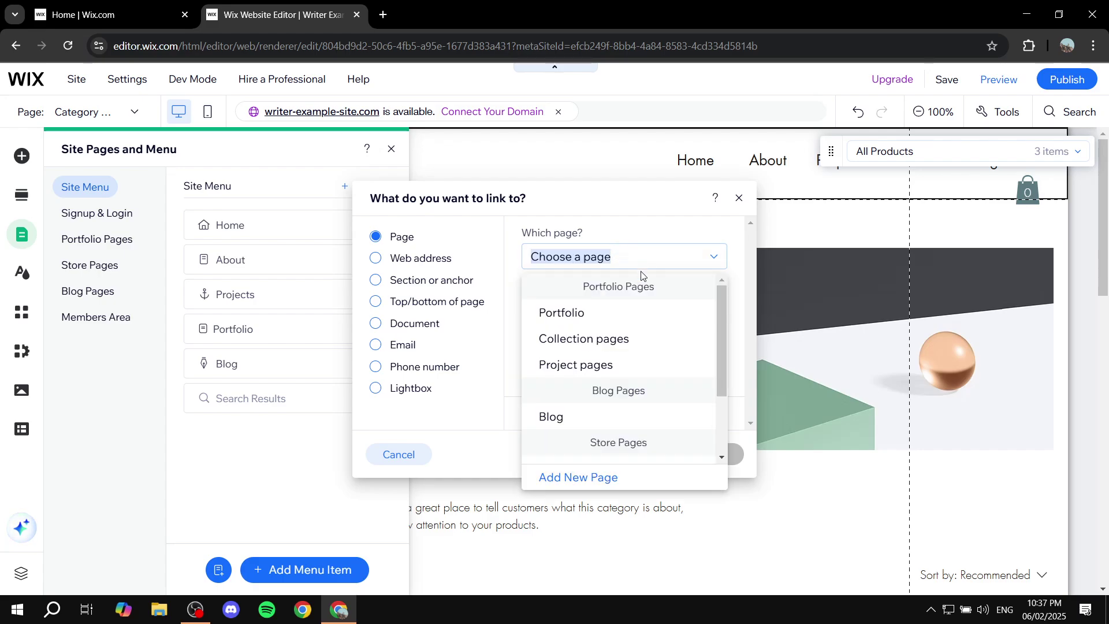
scroll(626, 371, down, 2)
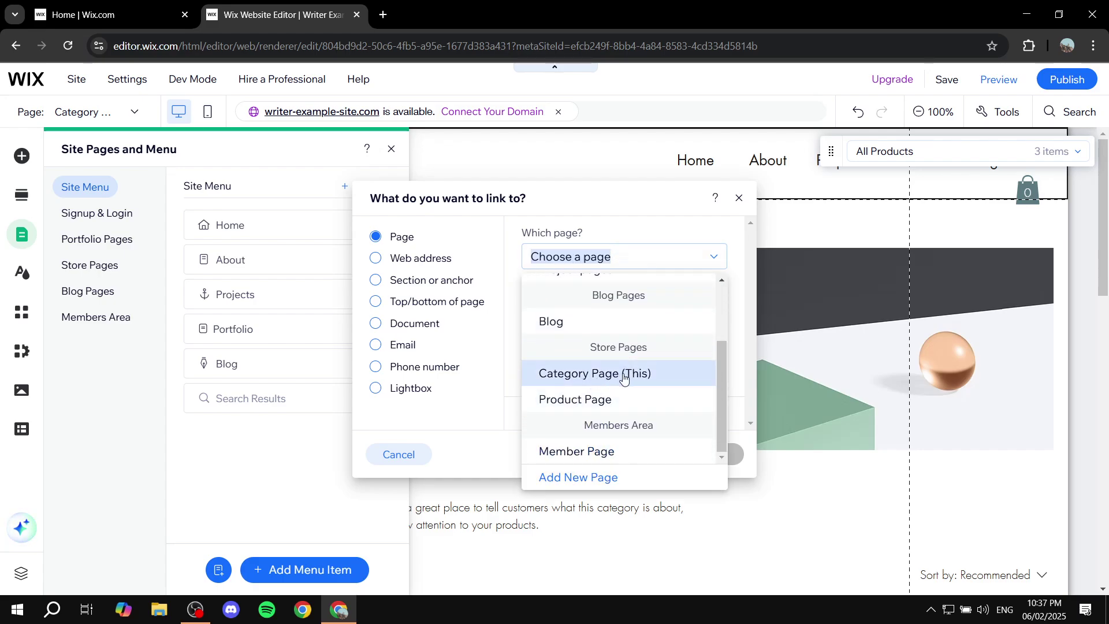
click(623, 374)
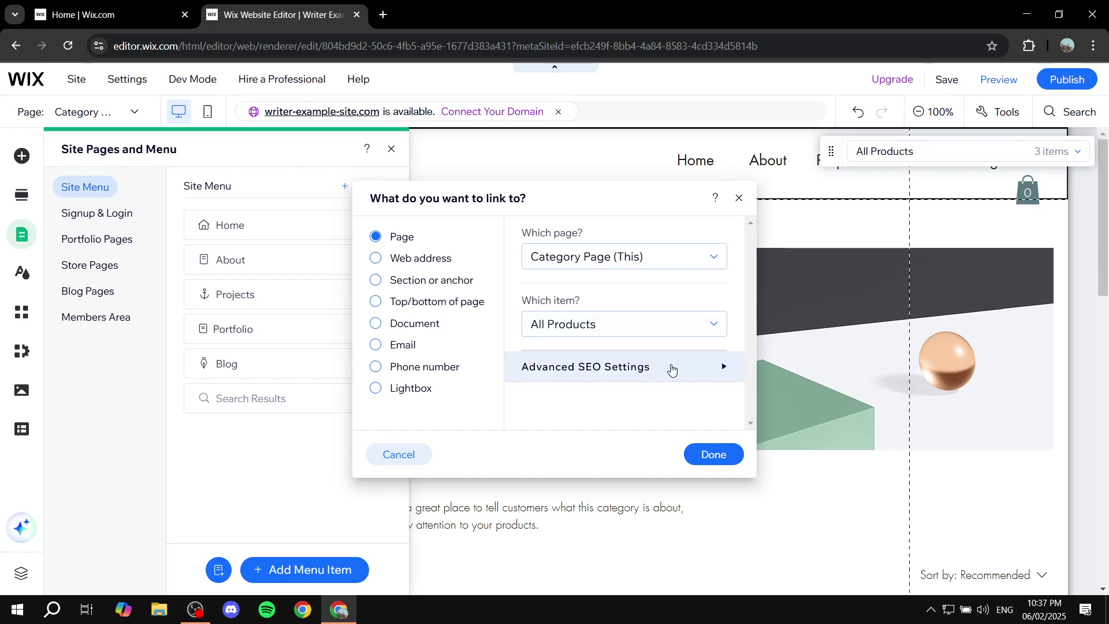
click(713, 460)
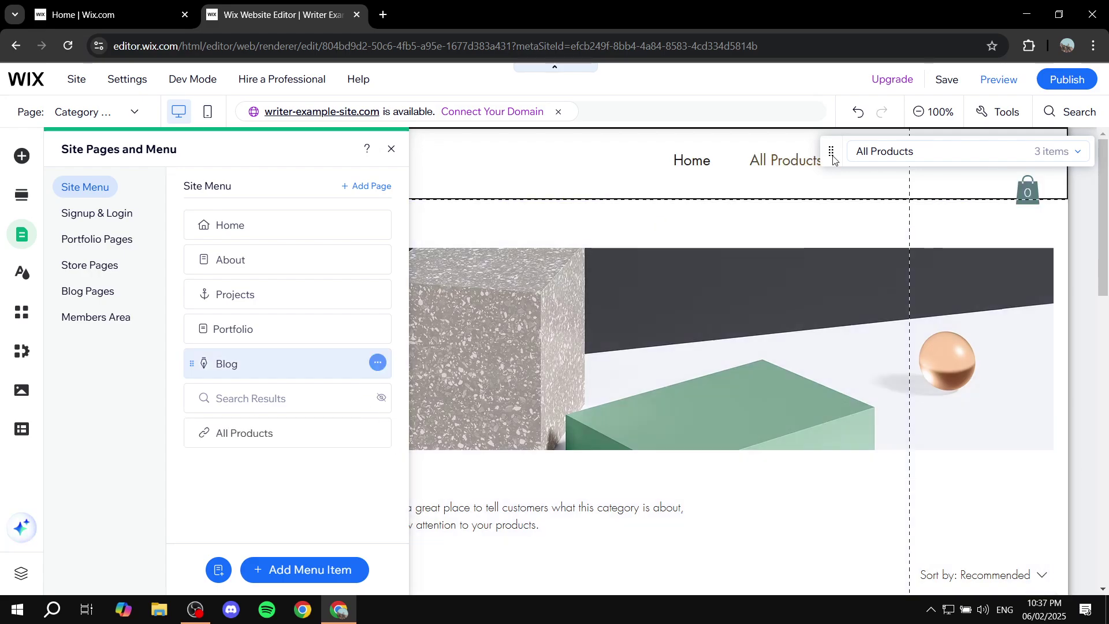
- Move the floating category selector off the header so it does not cover the navigation menu
click(835, 173)
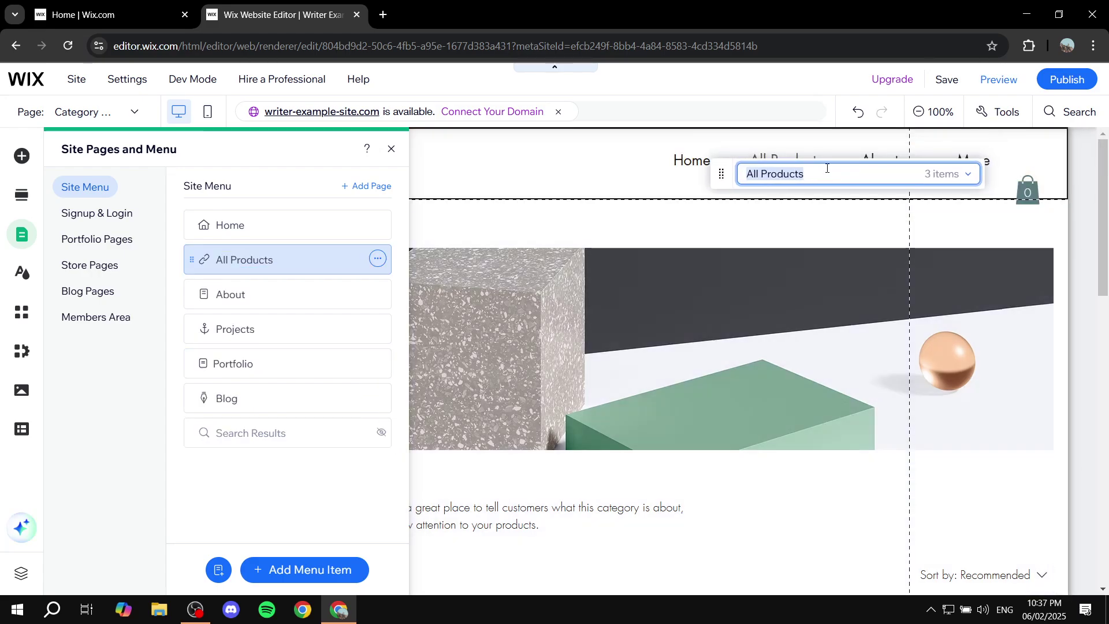
click(824, 231)
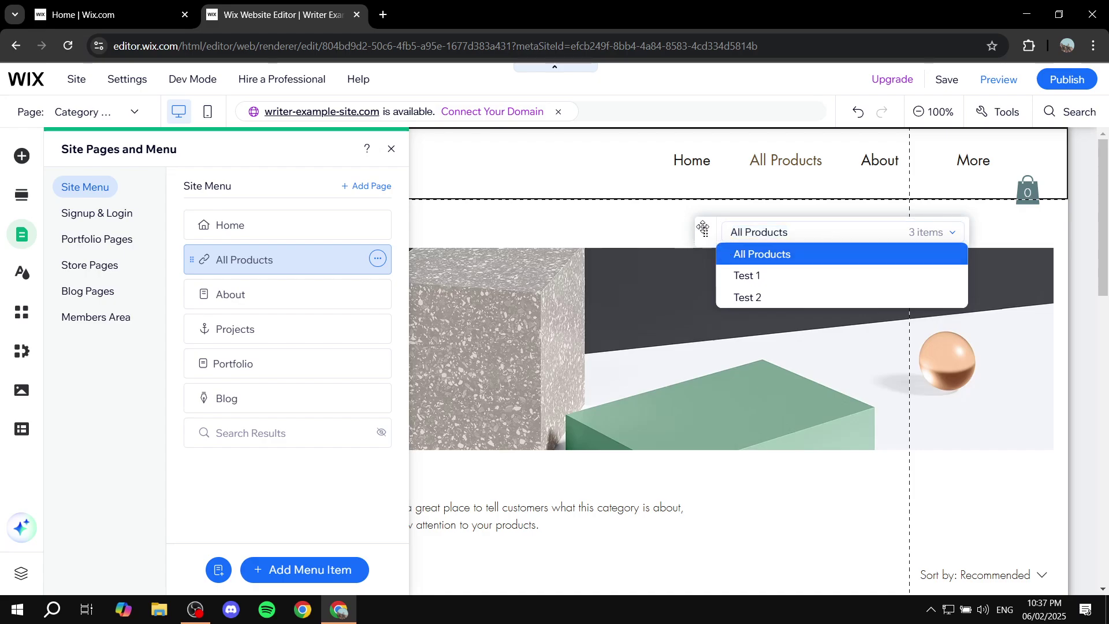
drag(704, 228, 772, 246)
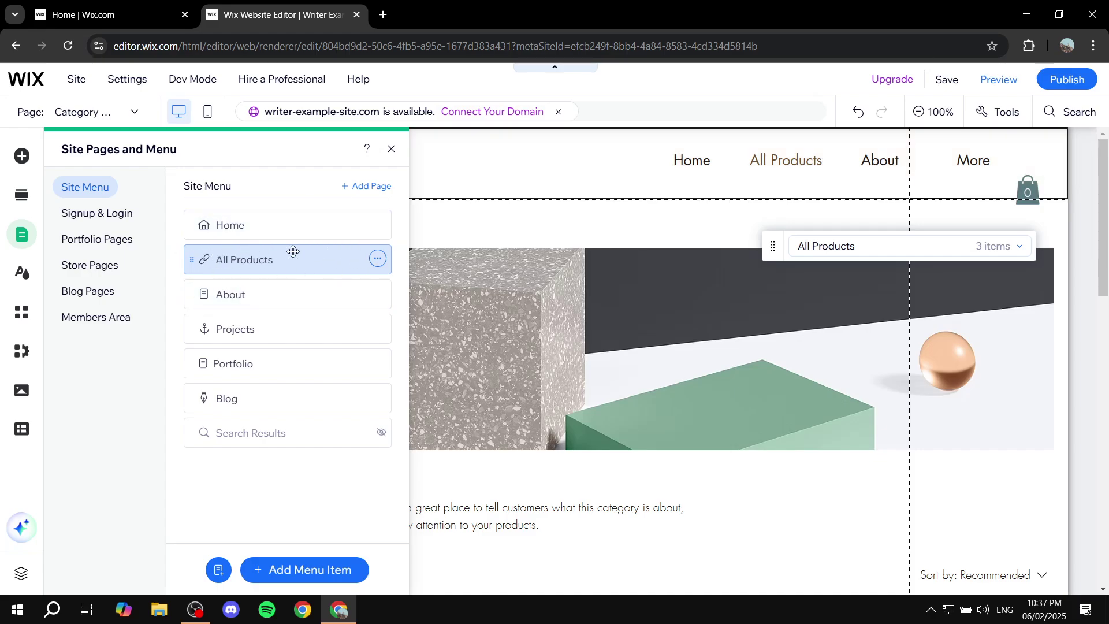
- Add a site menu link to the Category Page with Test 1 as the linked item
click(324, 570)
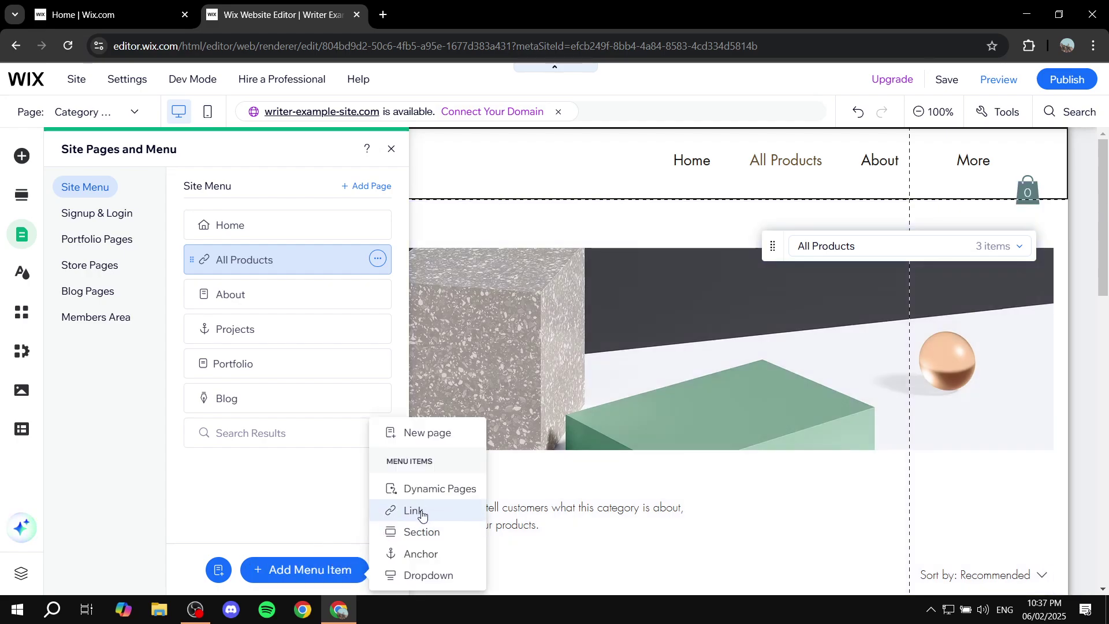
click(404, 509)
click(576, 254)
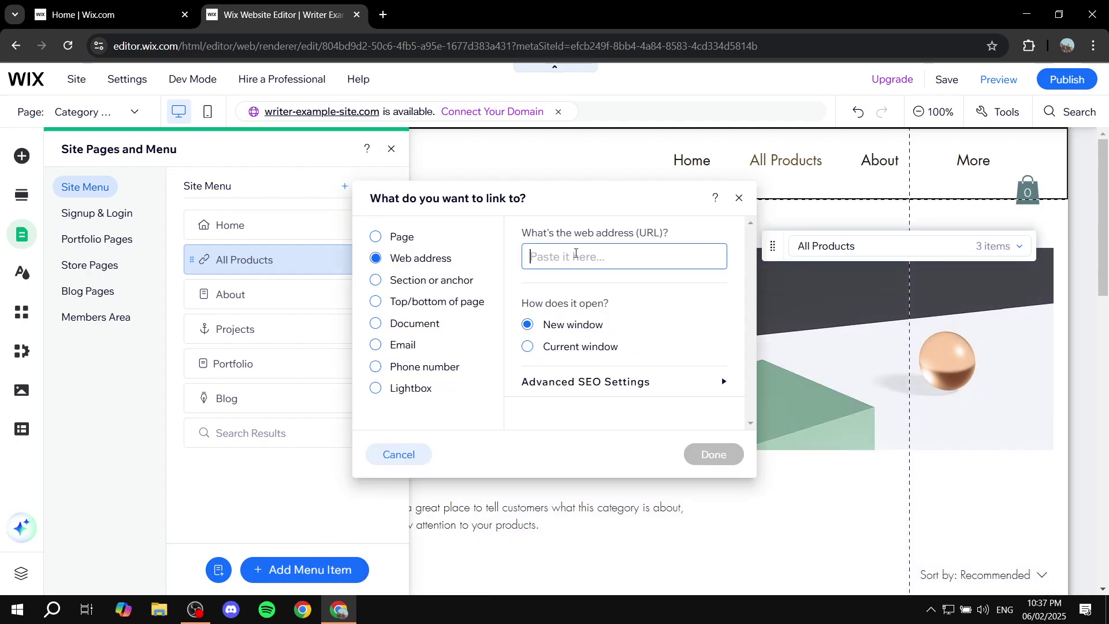
click(399, 237)
click(671, 263)
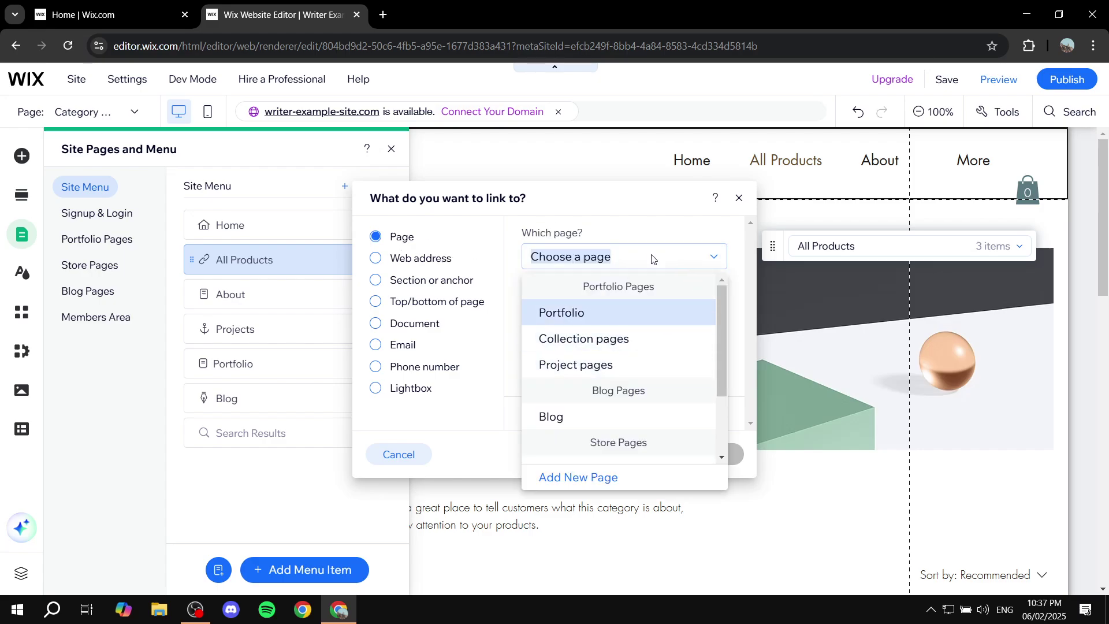
scroll(607, 329, down, 3)
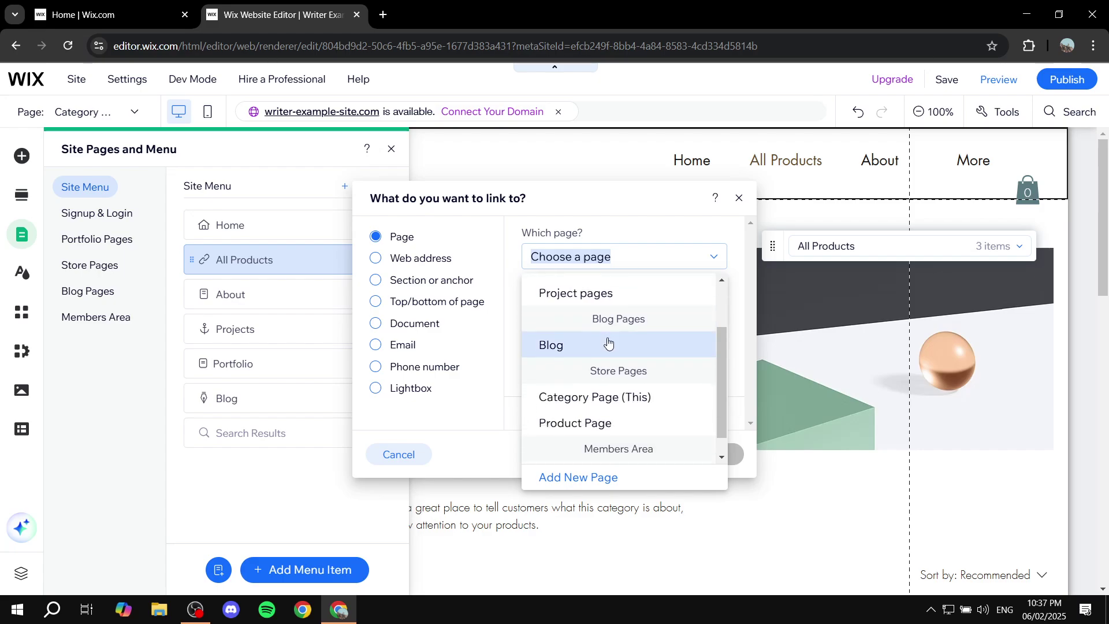
click(609, 374)
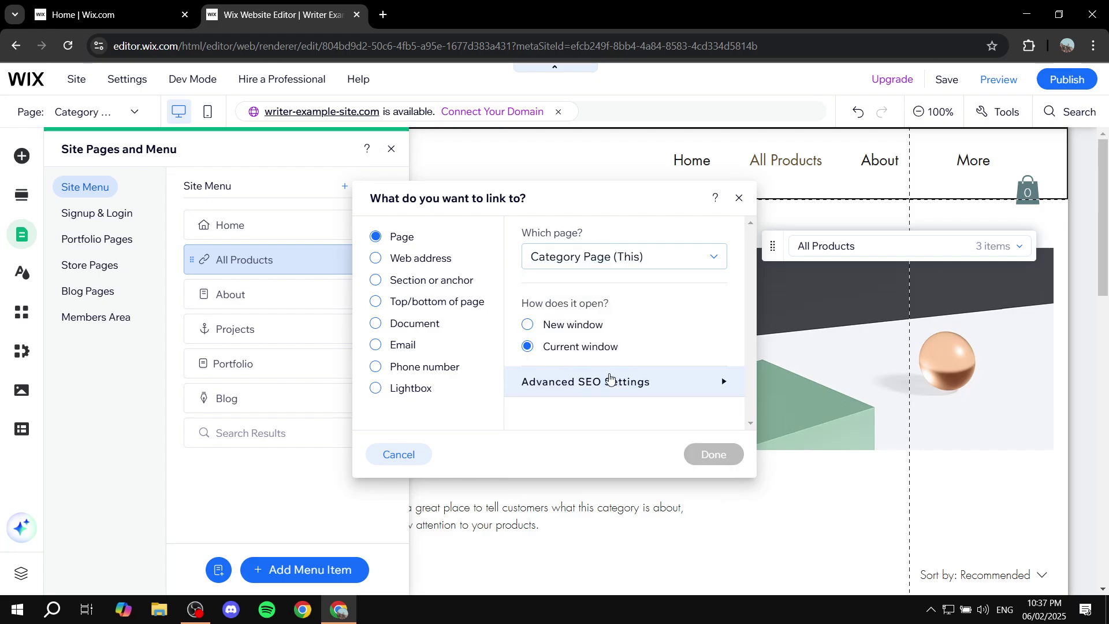
click(616, 331)
click(600, 379)
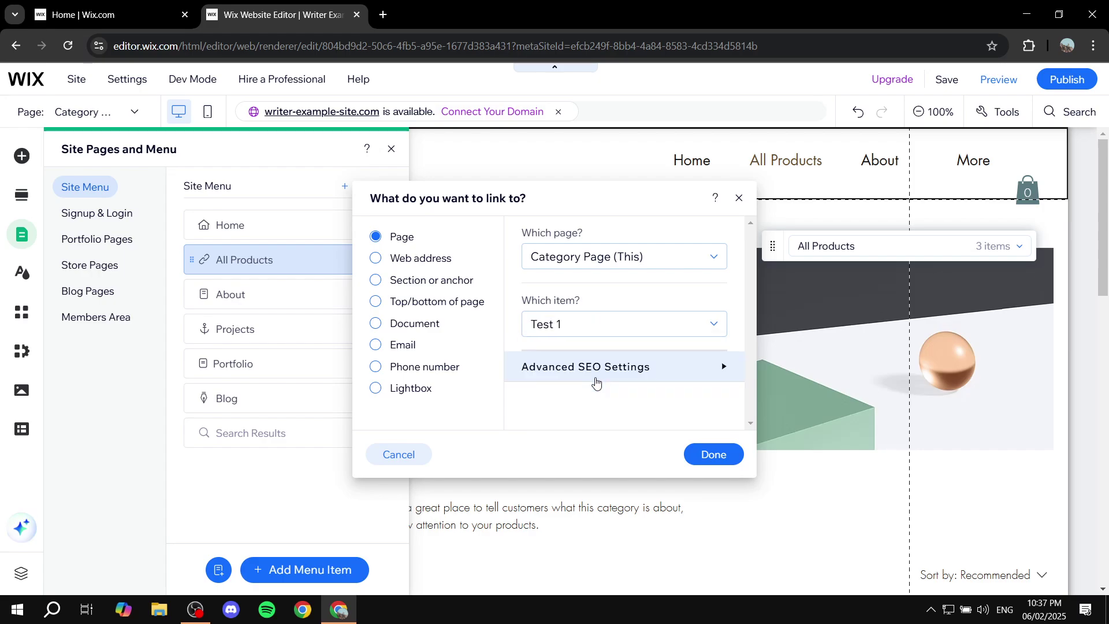
click(708, 453)
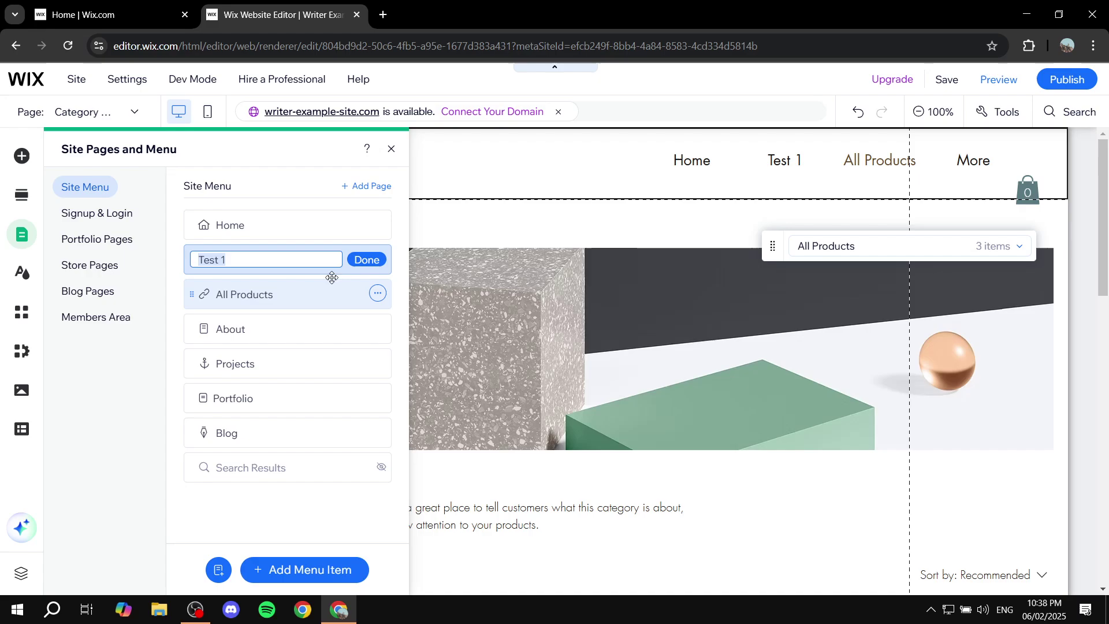
- Keep Test 1 as the new menu item's name and nest it under All Products as a subpage
click(371, 260)
drag(194, 259, 265, 288)
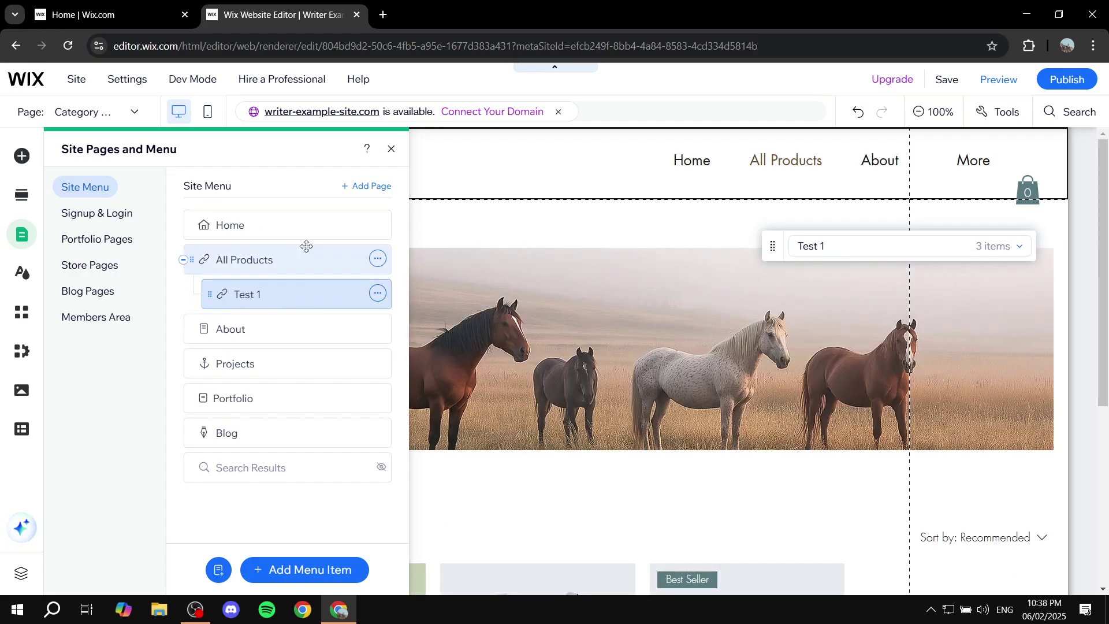
click(391, 149)
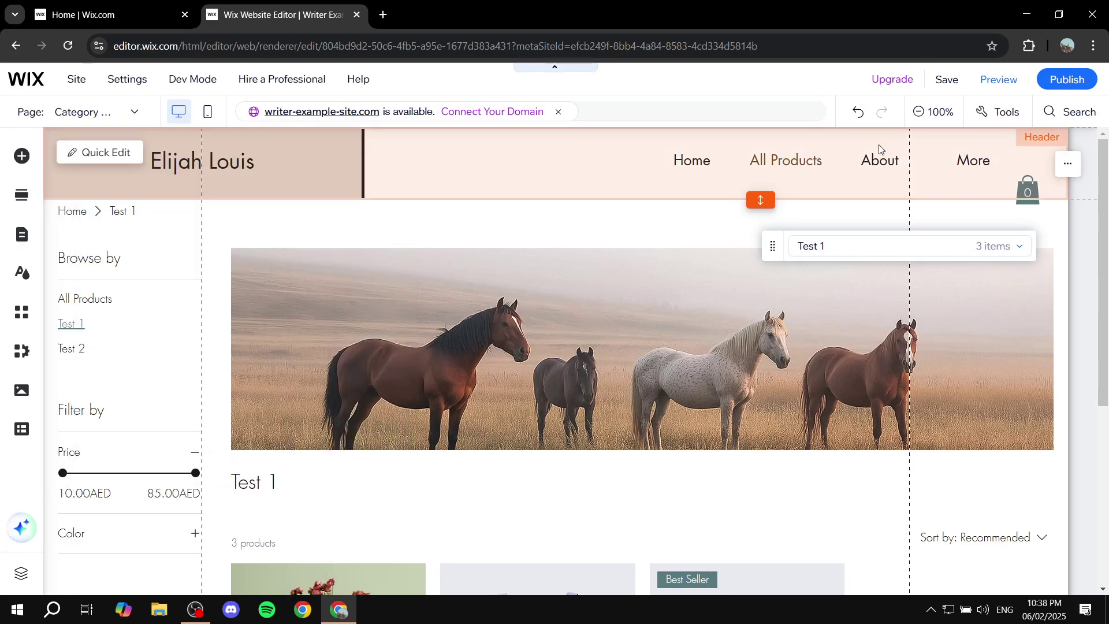
- Preview the site and check the All Products menu item and its Test 1 submenu link
click(998, 80)
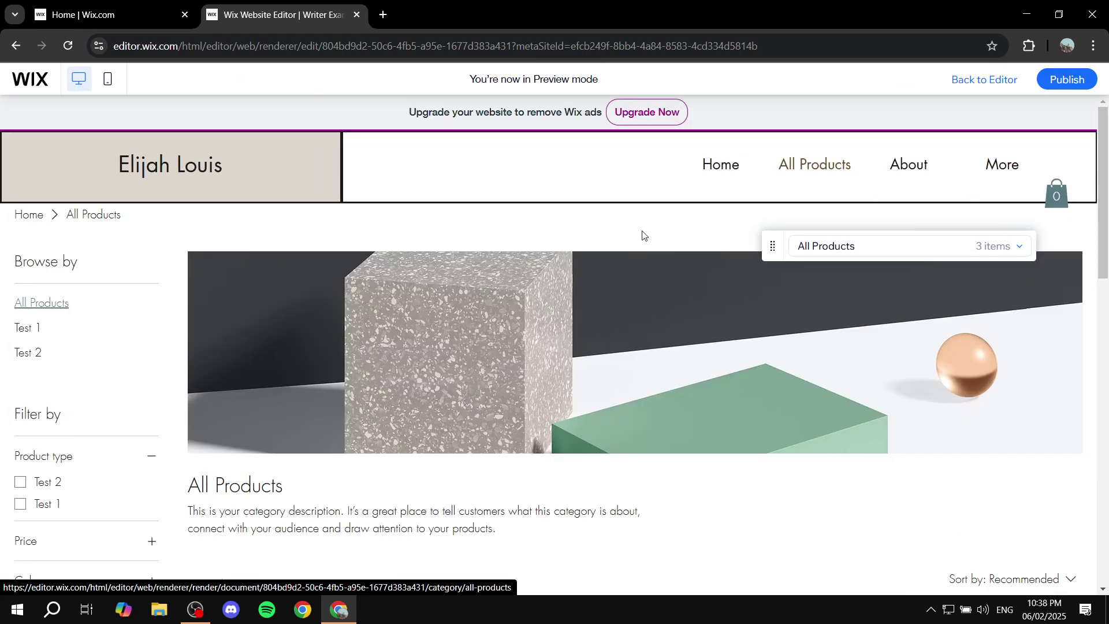
mouse_move(822, 168)
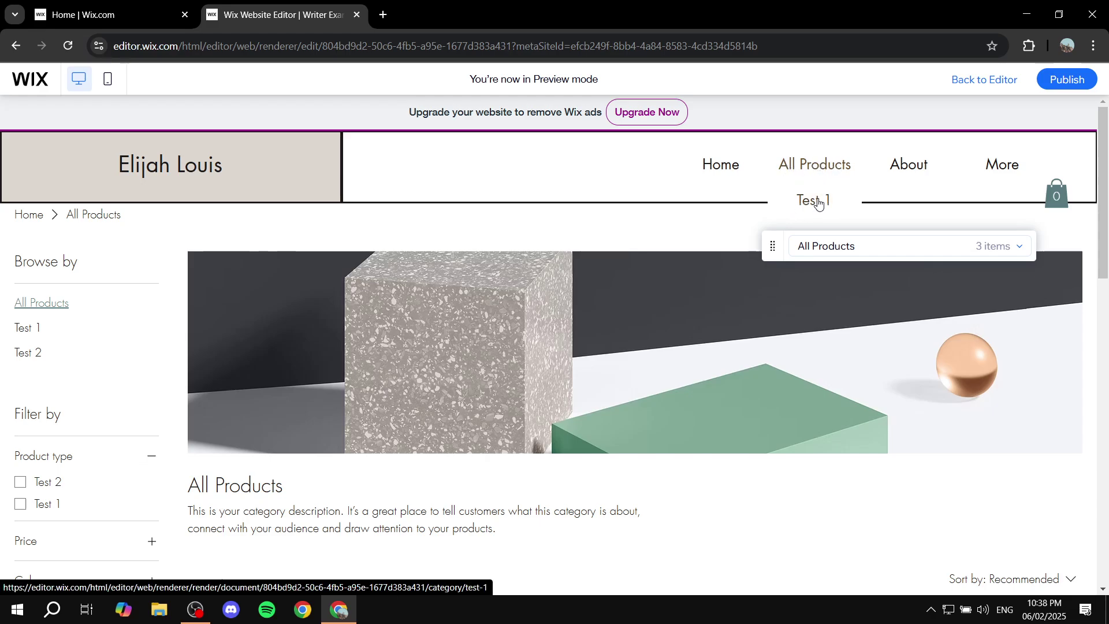
click(791, 201)
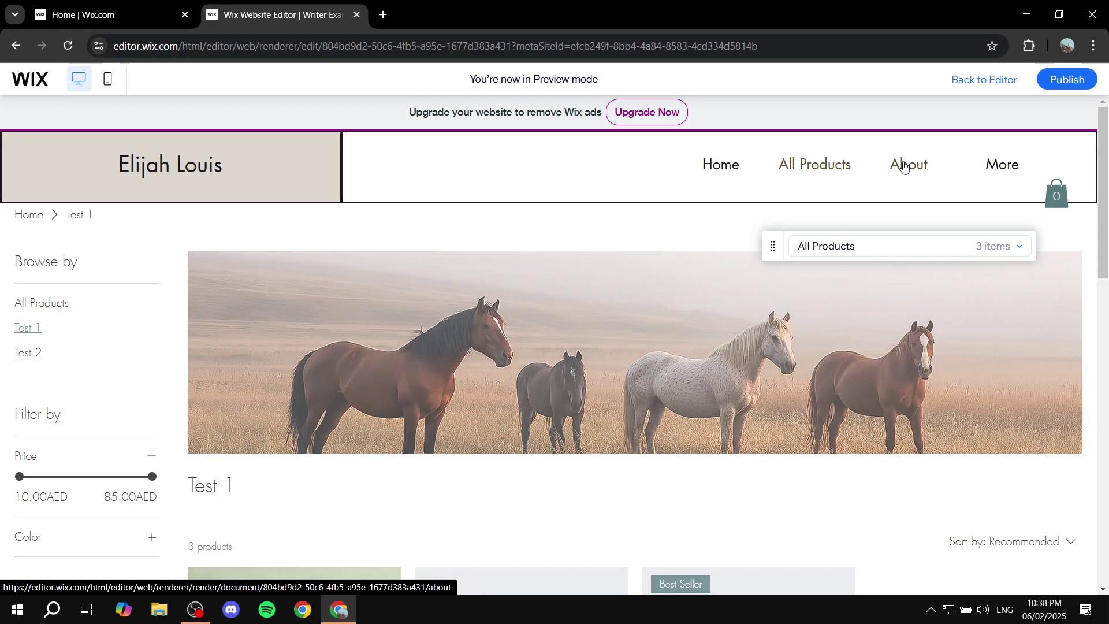
mouse_move(811, 196)
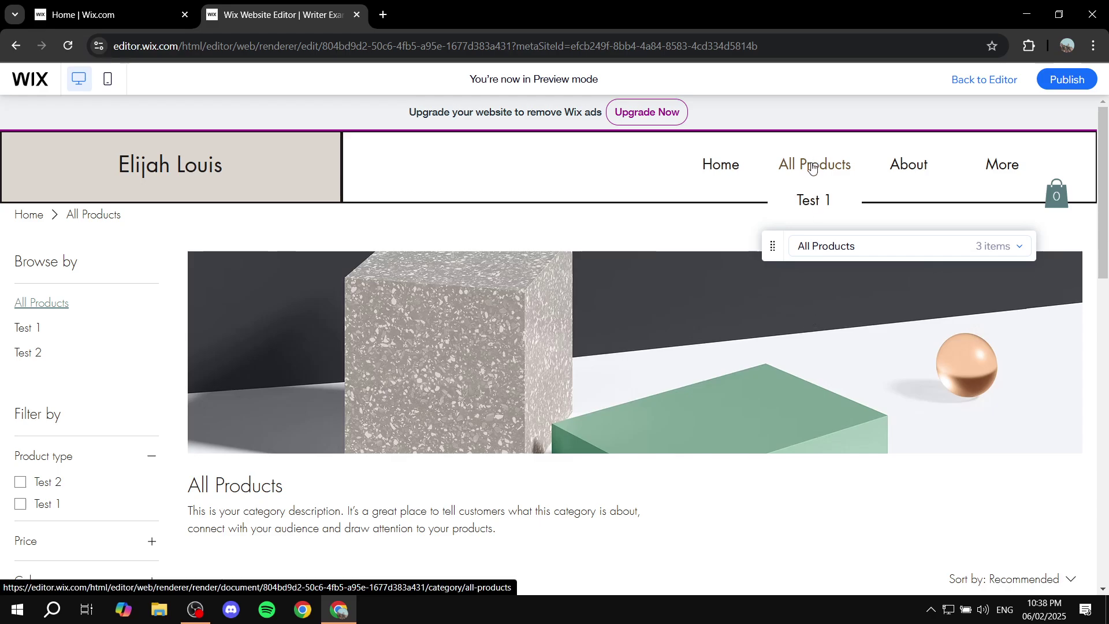
- Close the site editor and leave without saving, returning to the site dashboard
click(633, 112)
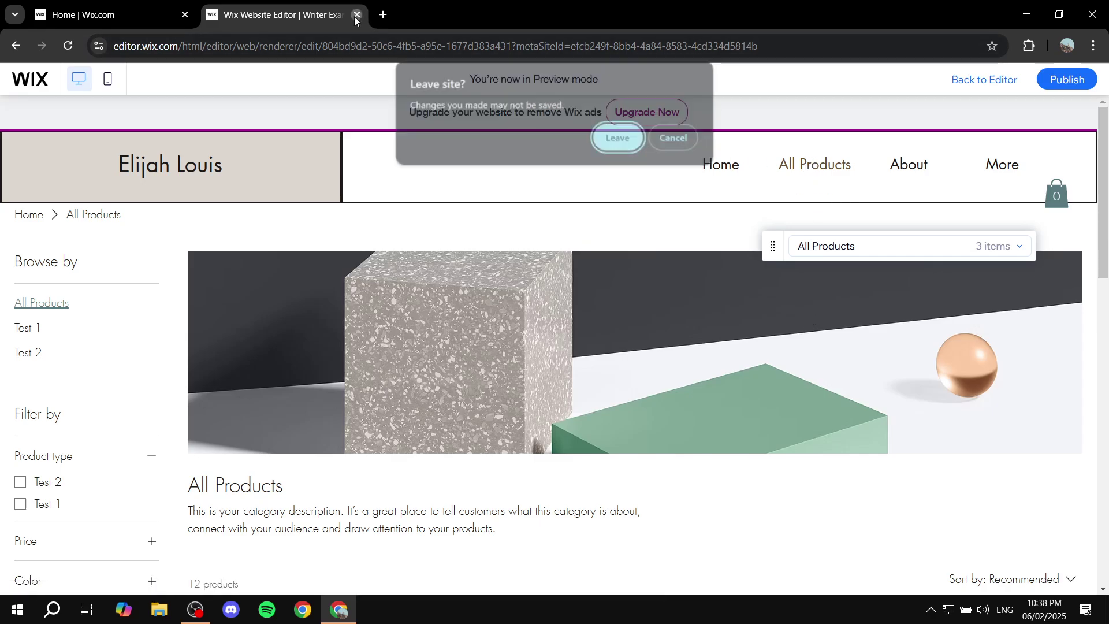
click(619, 139)
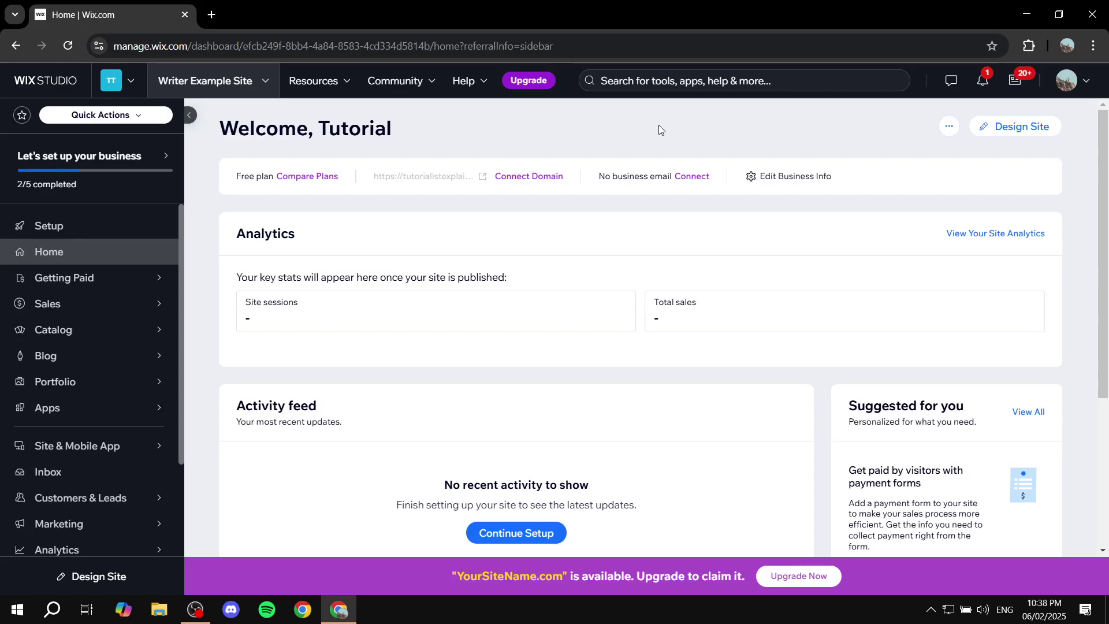